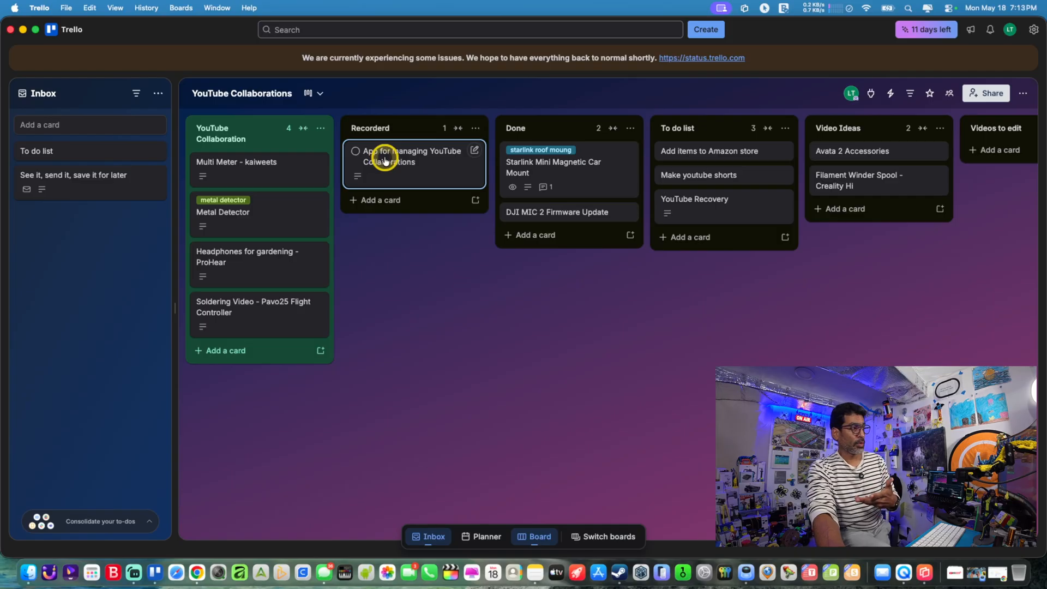
Move the "App for managing YouTube Collaborations" card from the Recorderd list to the end of the Video Ideas list
drag(386, 161, 855, 216)
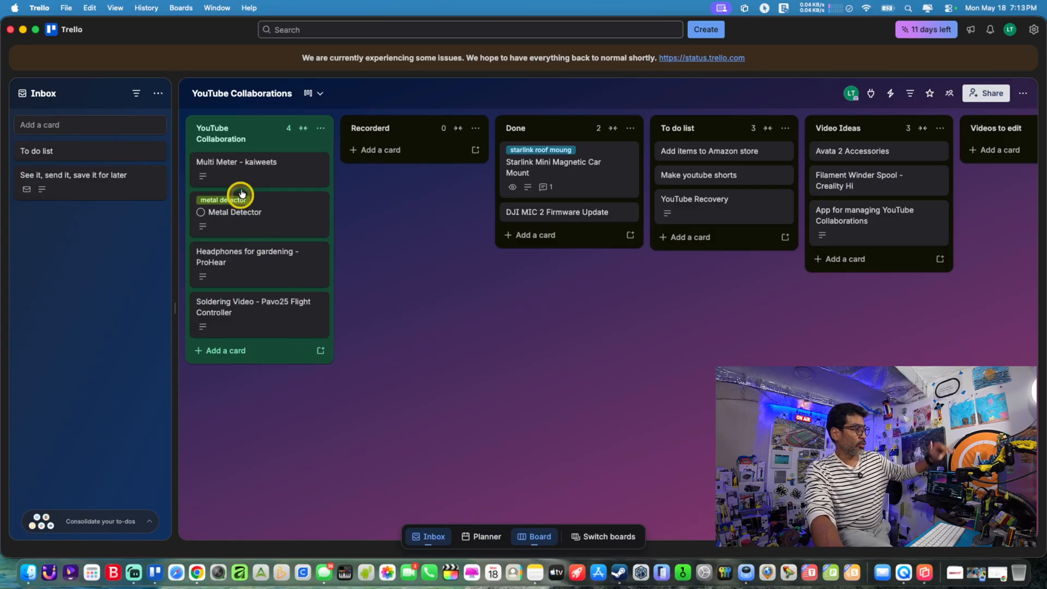
Open the "Multi Meter - kaiweets" card and select the contact's e-mail address in its description
click(247, 173)
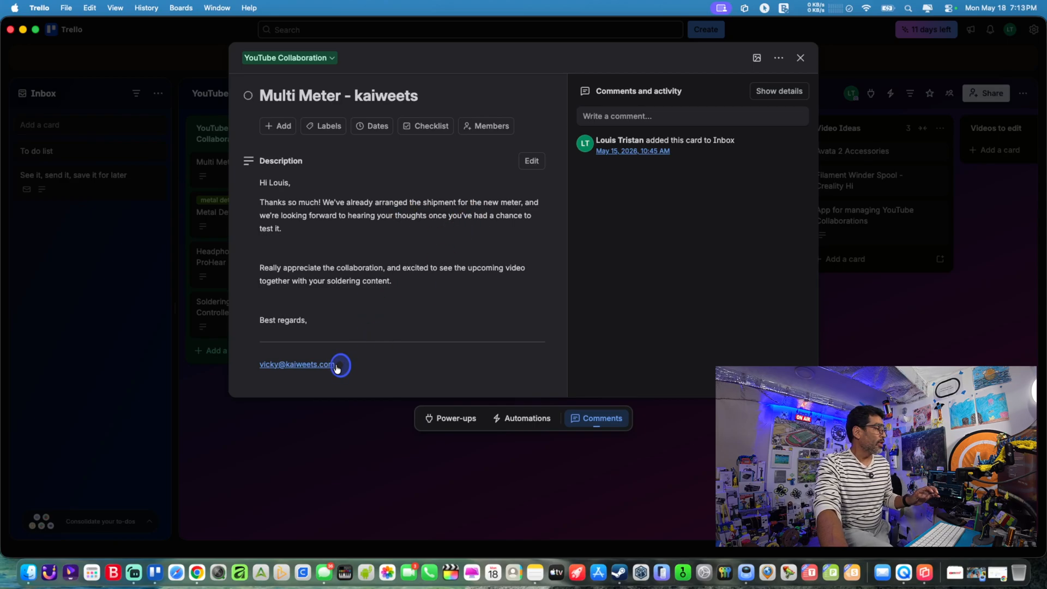
drag(338, 369, 254, 366)
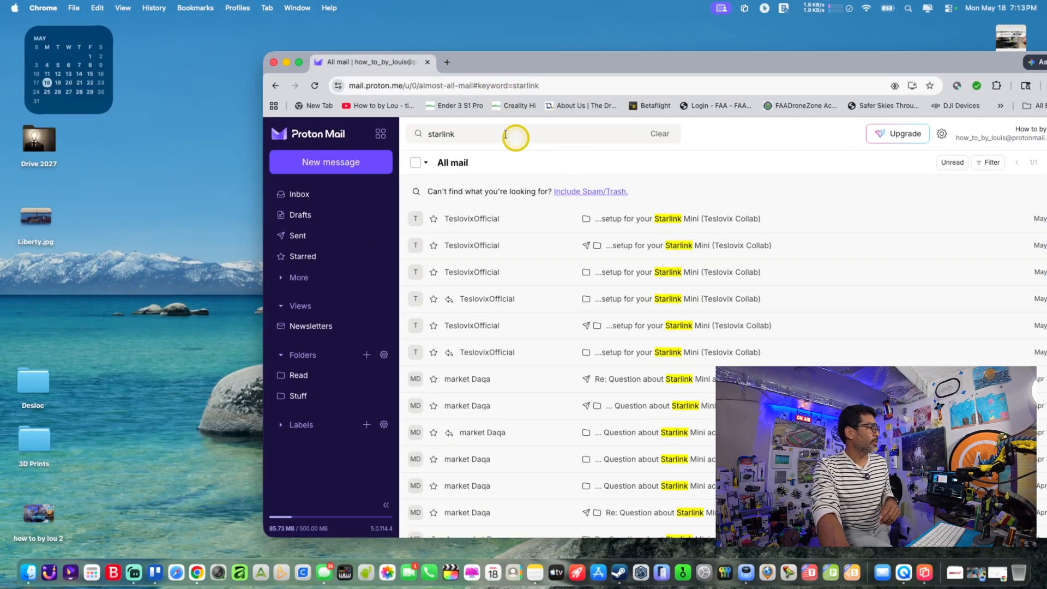
In Proton Mail, search all mail for "starlink" and look through the matching messages
click(487, 130)
key(Return)
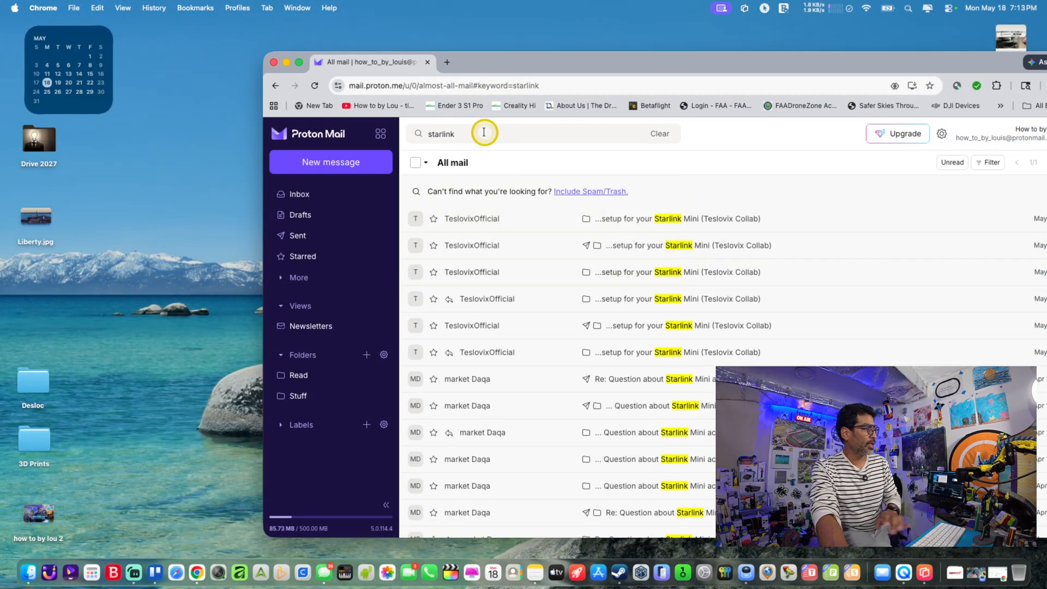
click(319, 199)
click(546, 138)
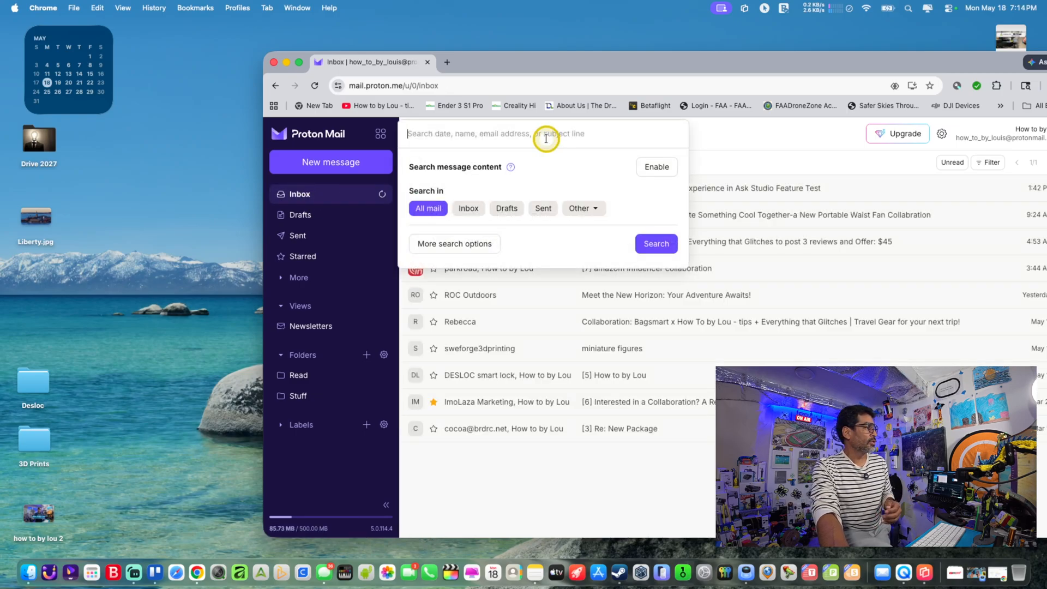
text(starlin)
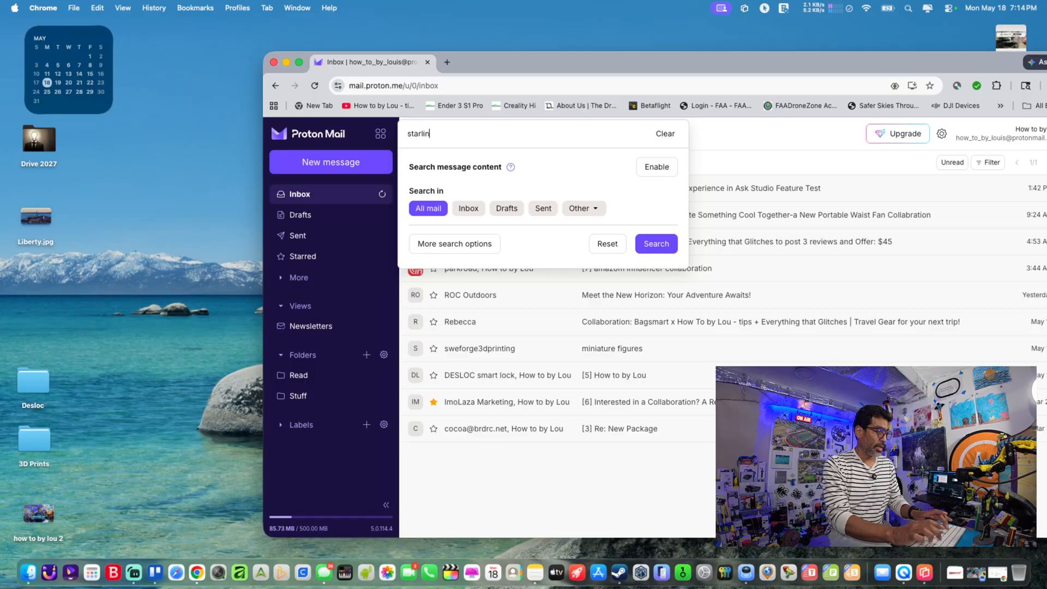
text(k)
key(Return)
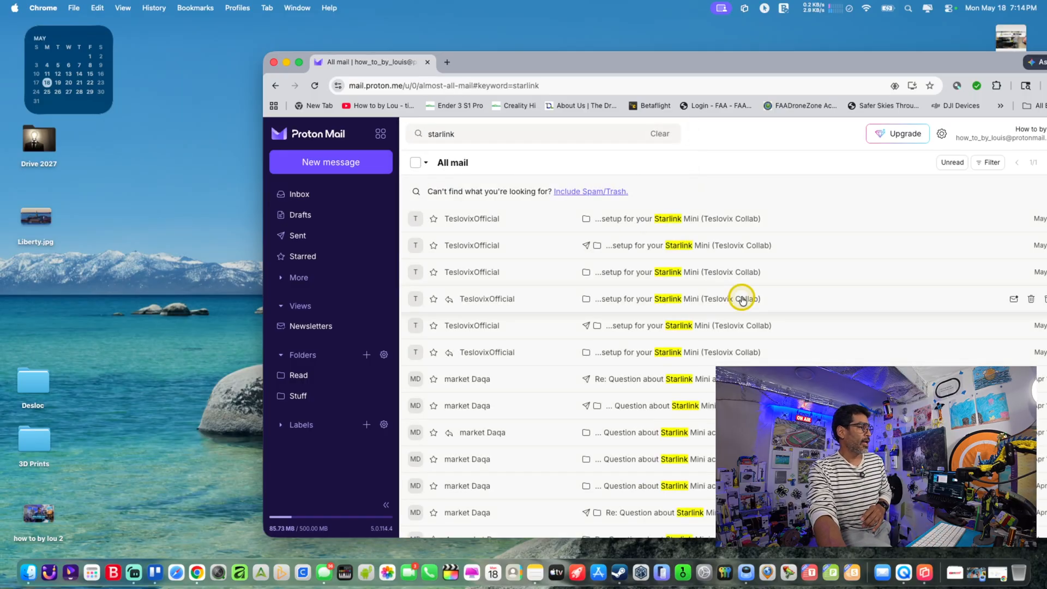
scroll(745, 298, down, 5)
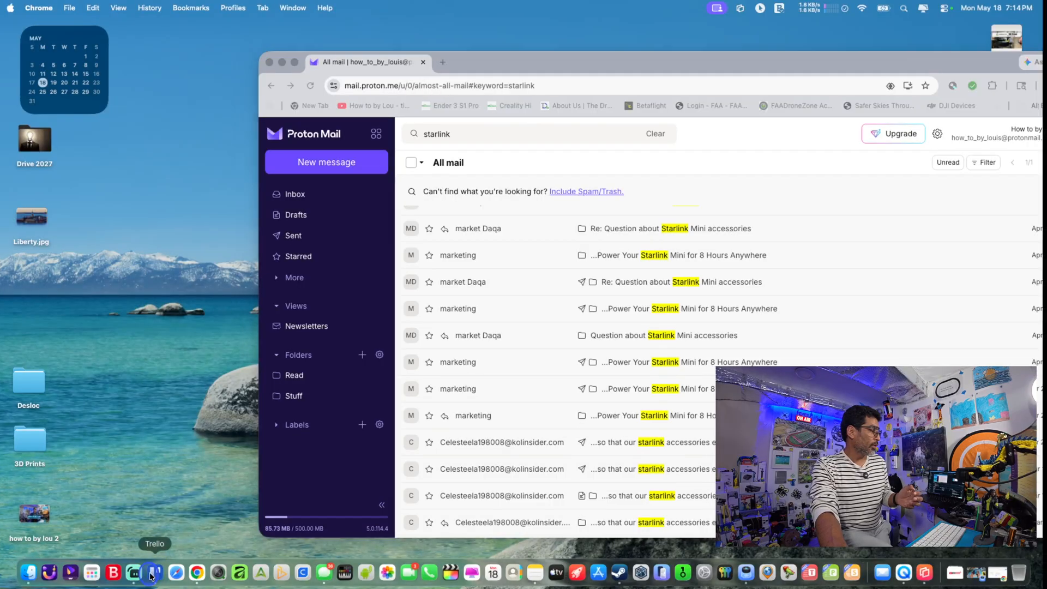
Switch back to Trello and close the "Multi Meter - kaiweets" card
click(152, 574)
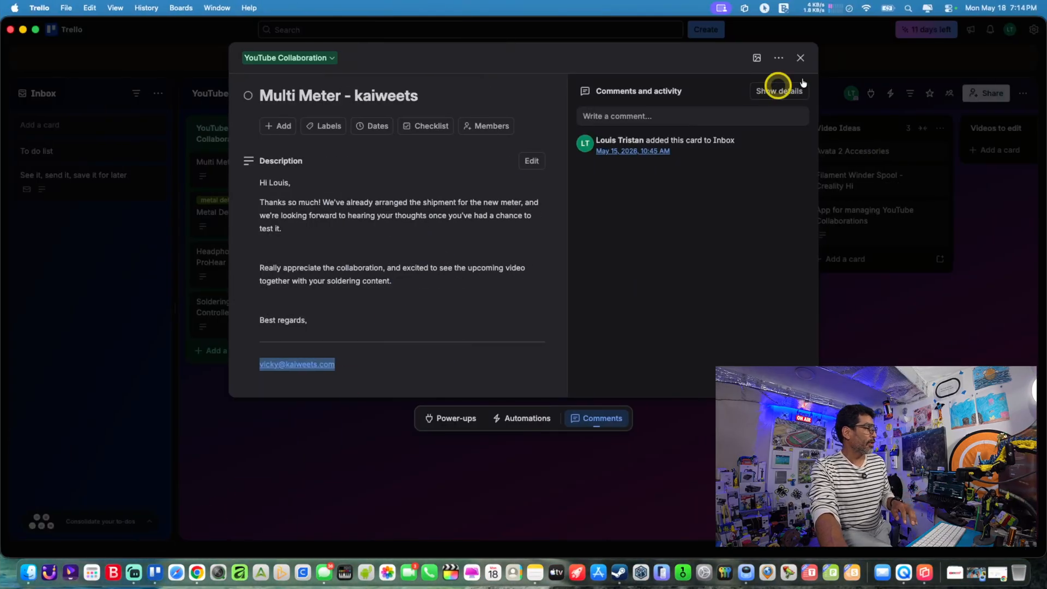
click(801, 57)
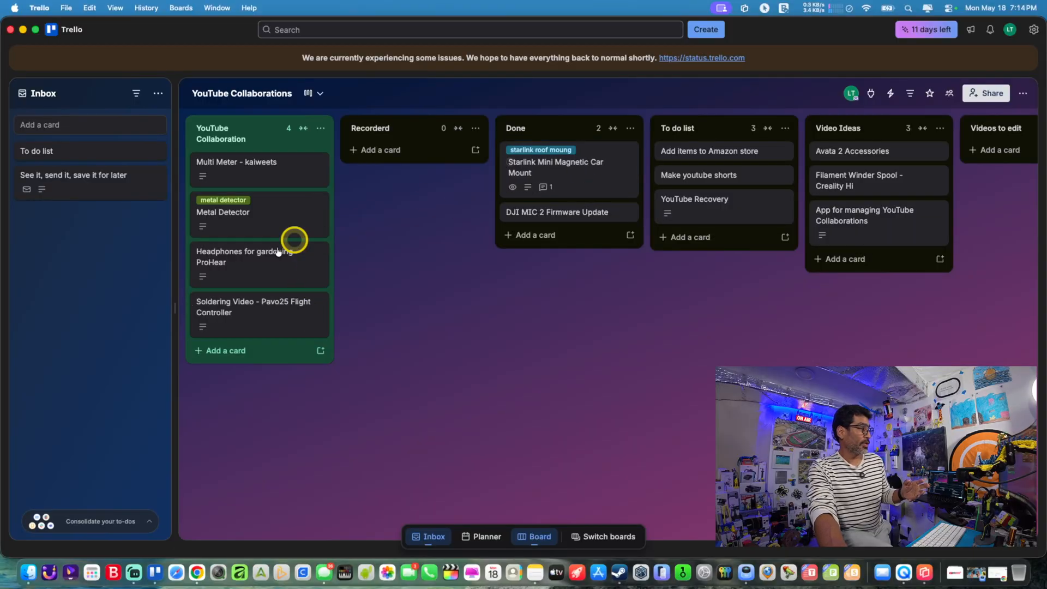
Review the description and comments of the "Starlink Mini Magnetic Car Mount" card in the Done list, and close it
click(556, 150)
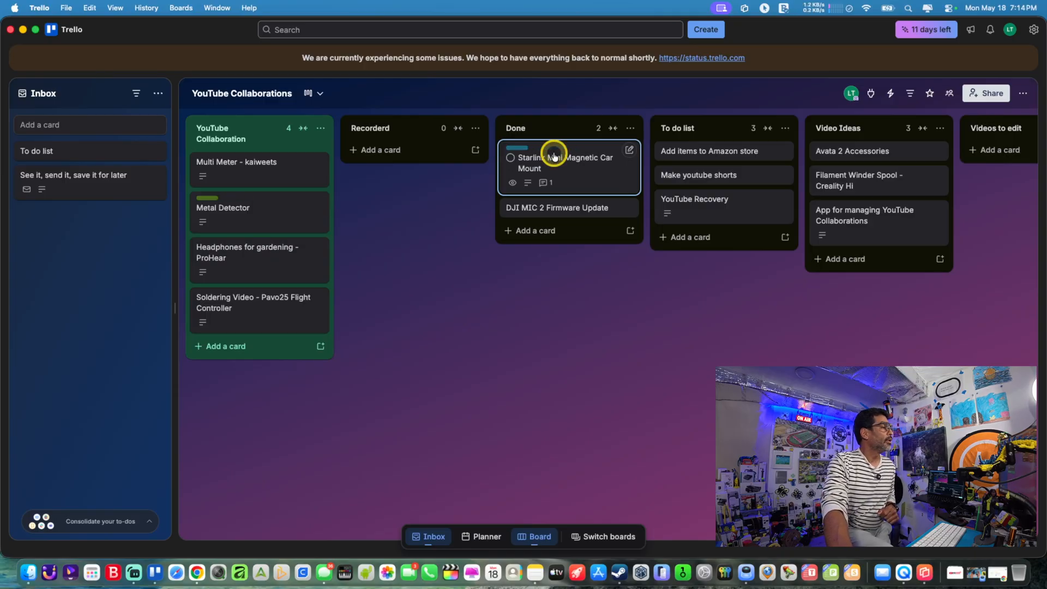
click(555, 162)
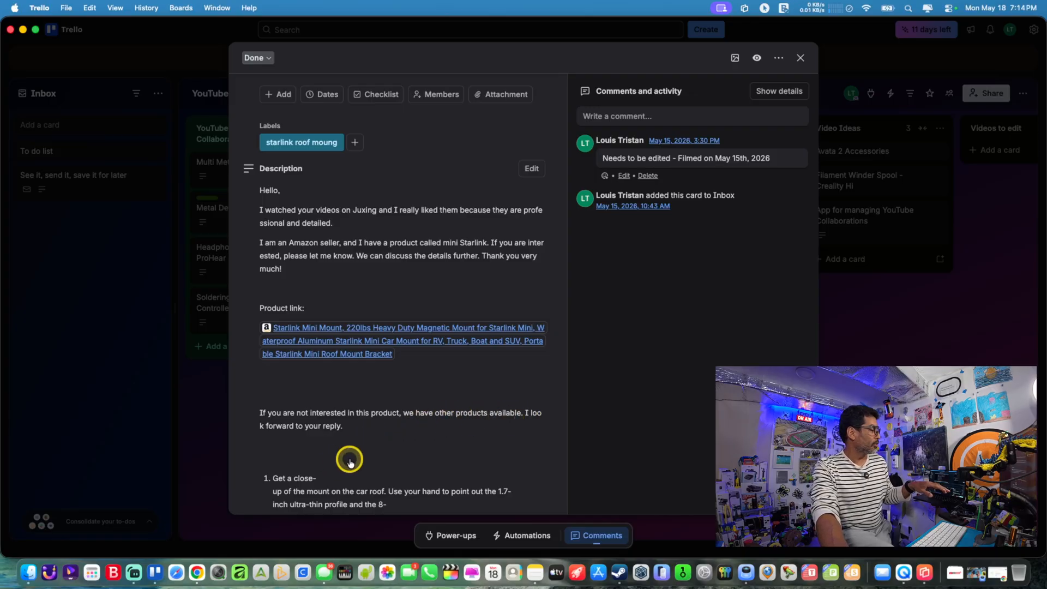
scroll(350, 462, down, 5)
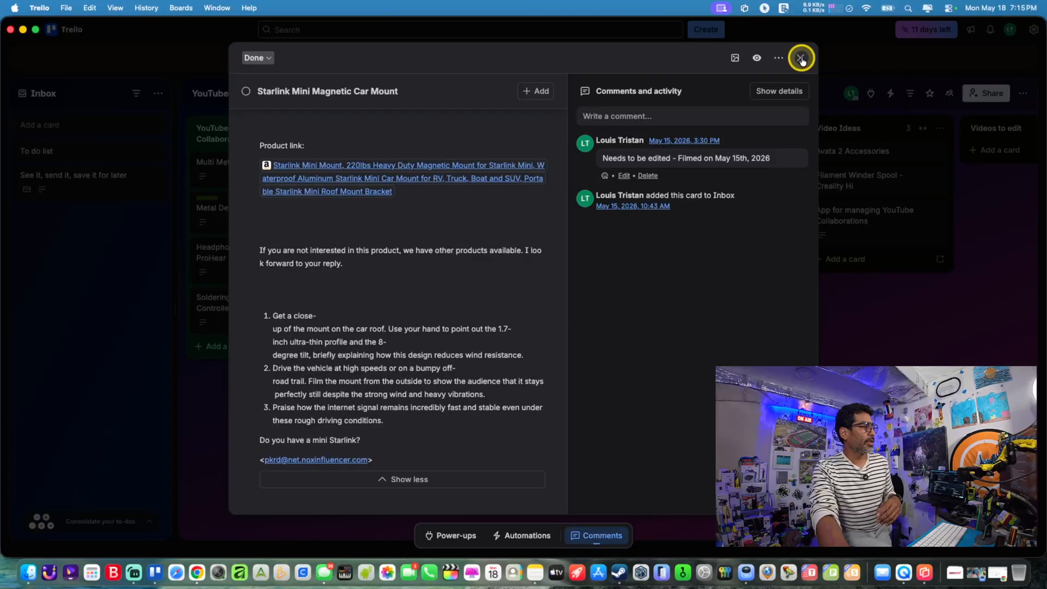
click(800, 58)
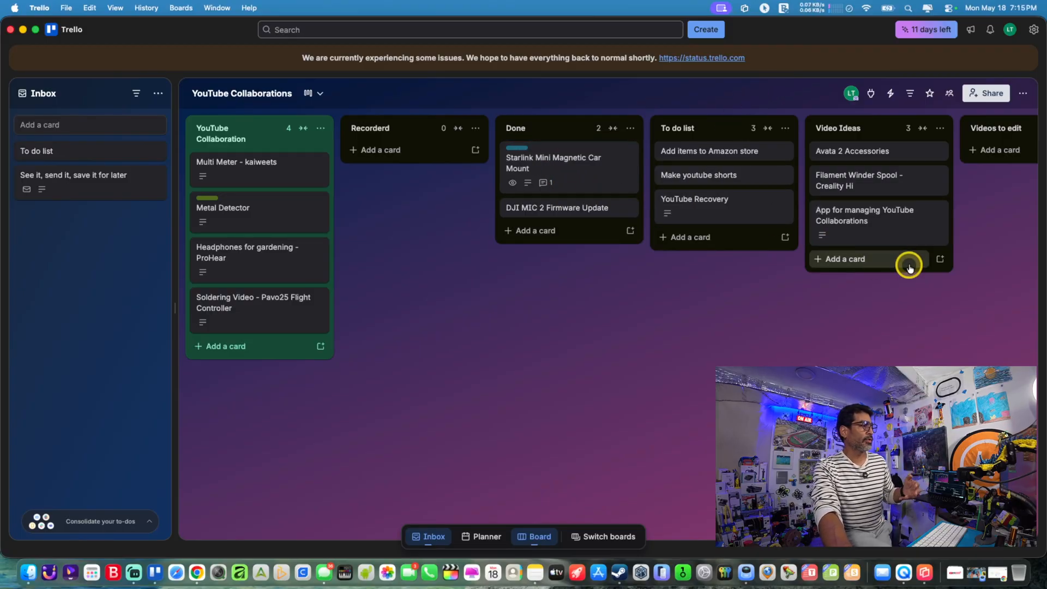
Add a new list named "Test List" after Videos to edit on the YouTube Collaborations board
scroll(863, 179, right, 5)
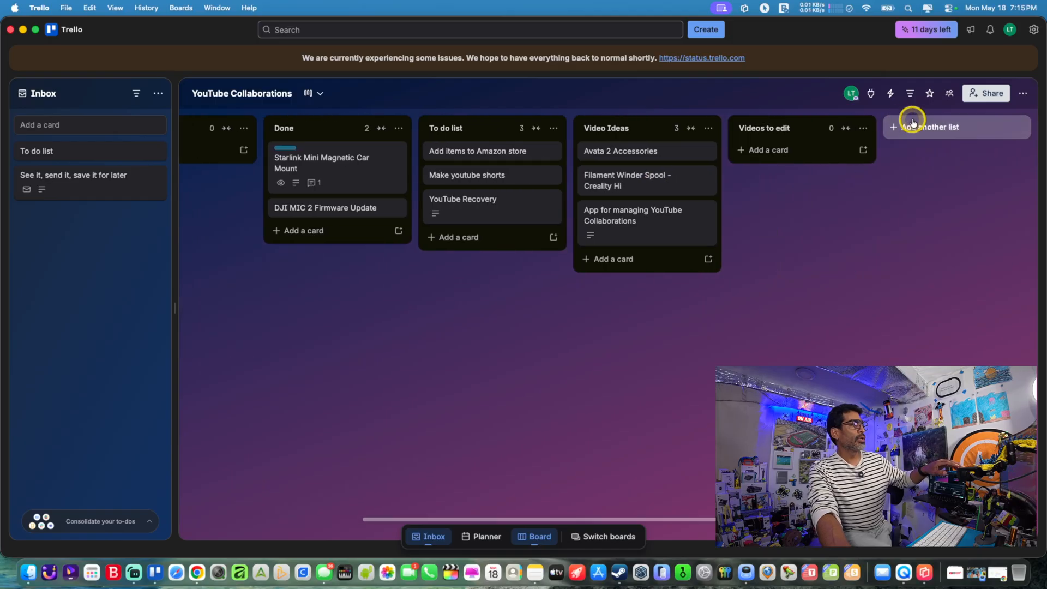
click(925, 131)
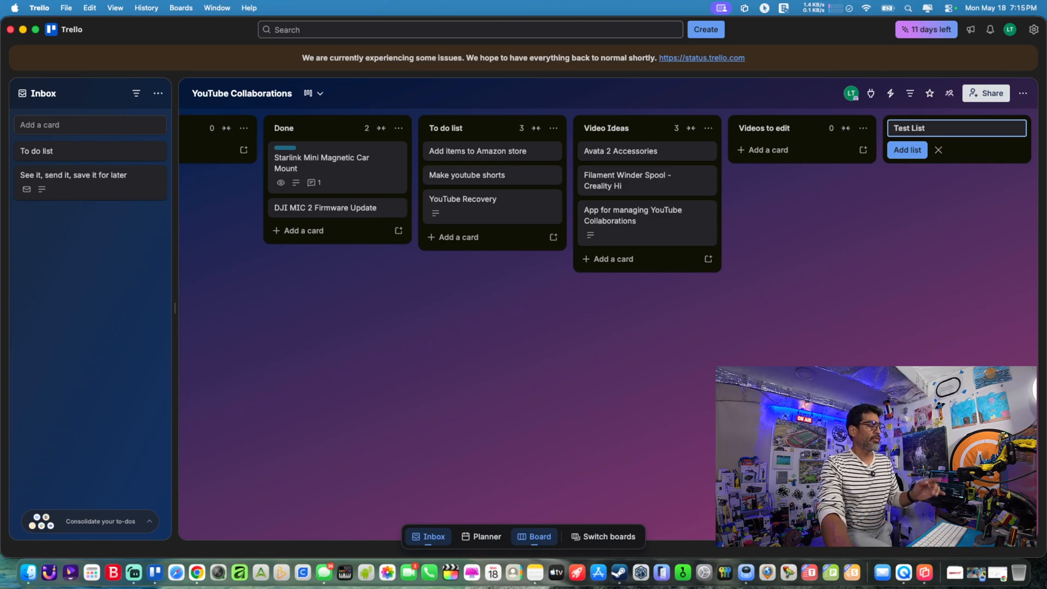
click(916, 149)
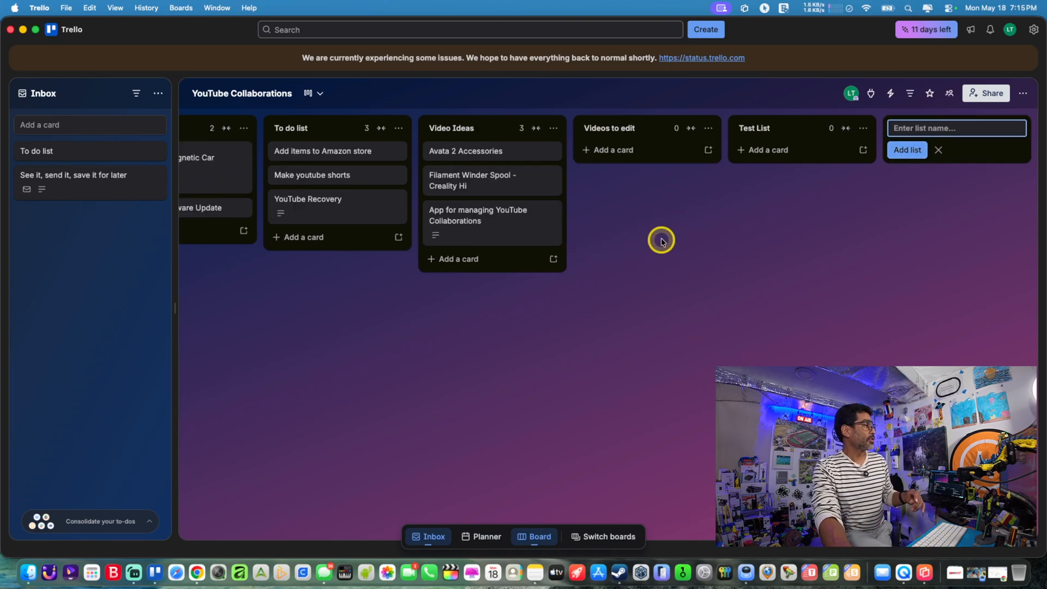
Add a card titled "Run" to Test List
scroll(480, 163, left, 3)
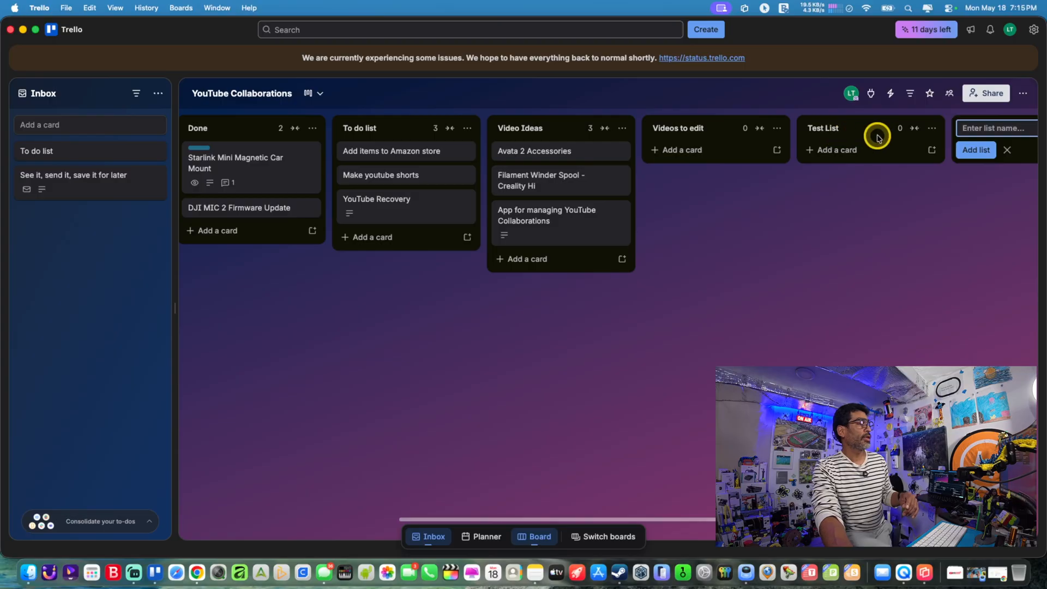
click(837, 150)
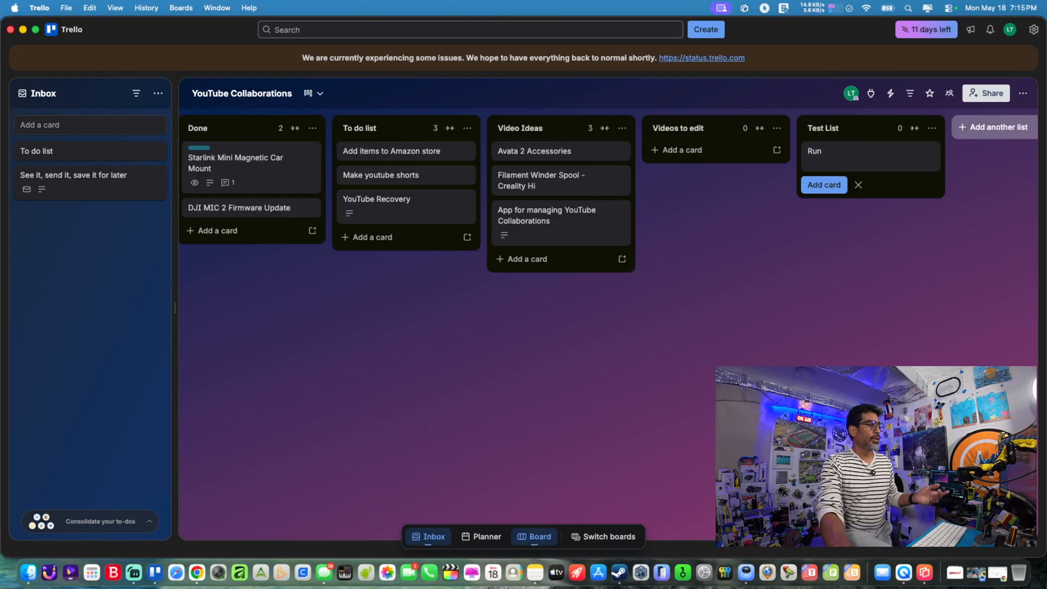
click(824, 186)
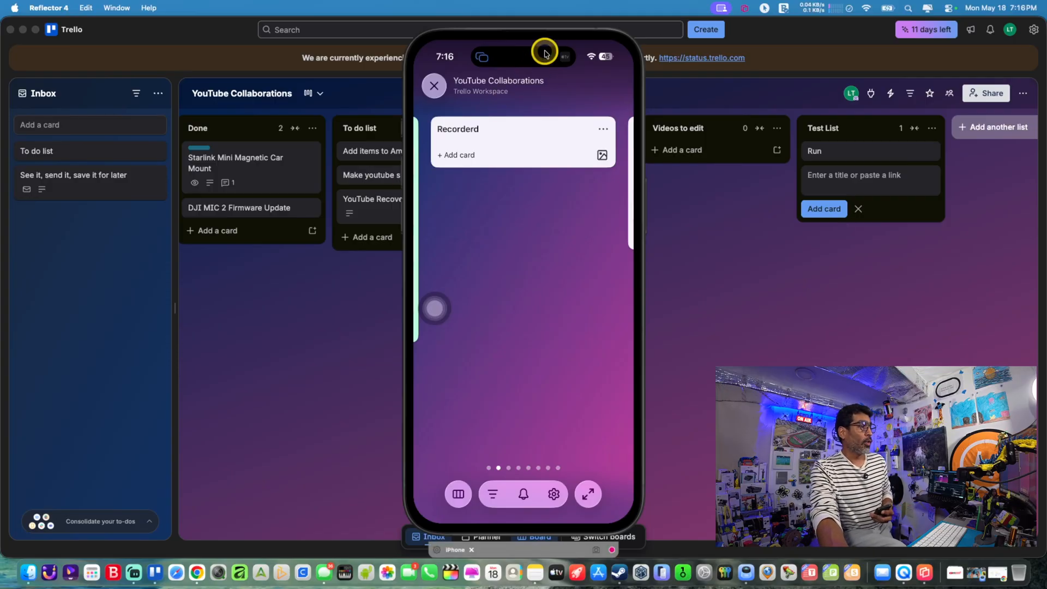
drag(542, 49, 325, 74)
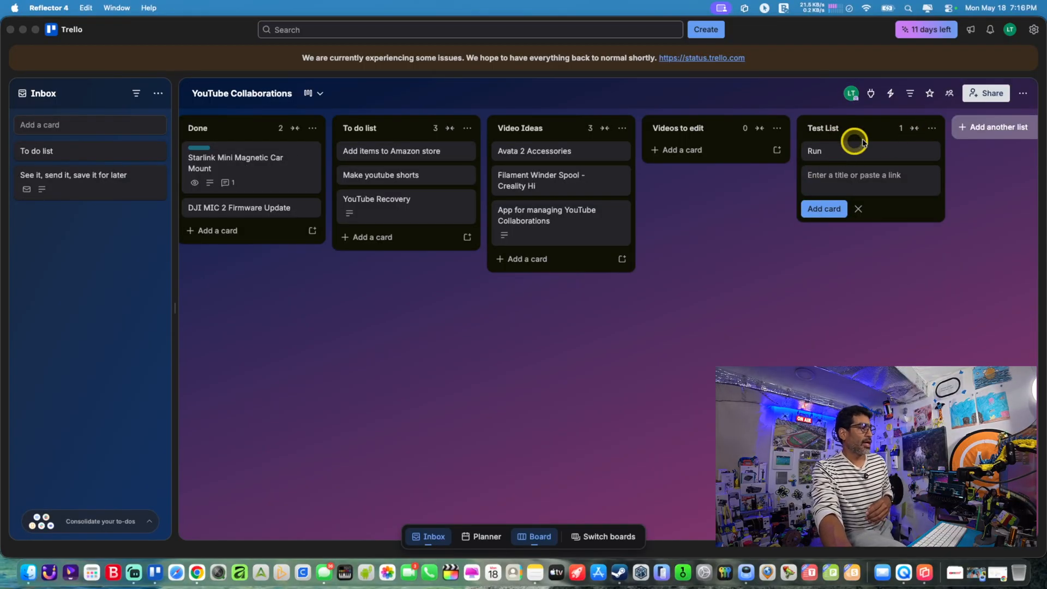
Archive Test List on the YouTube Collaborations board
click(934, 131)
click(933, 129)
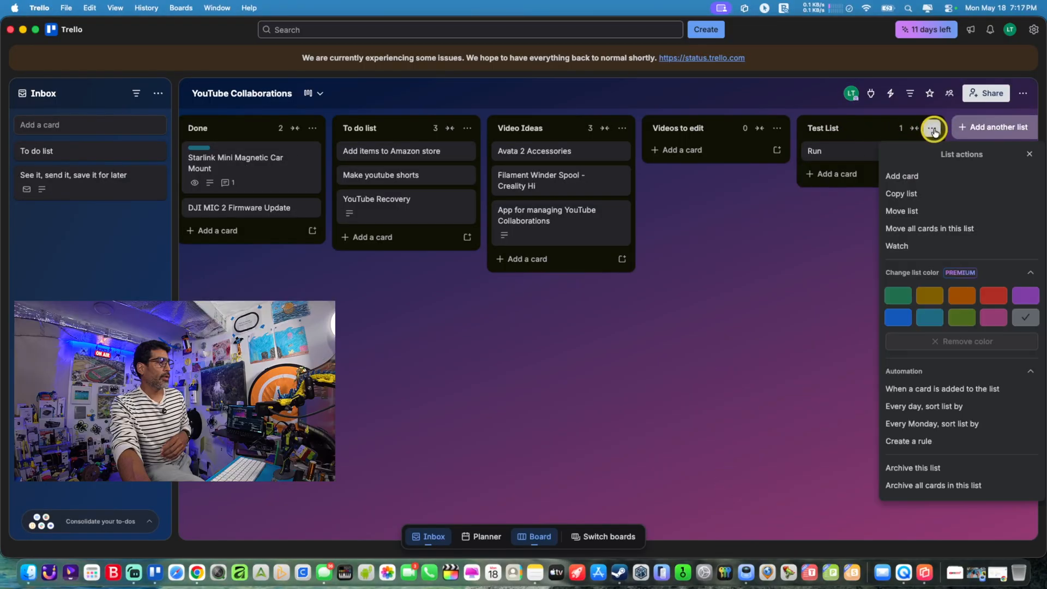
click(939, 469)
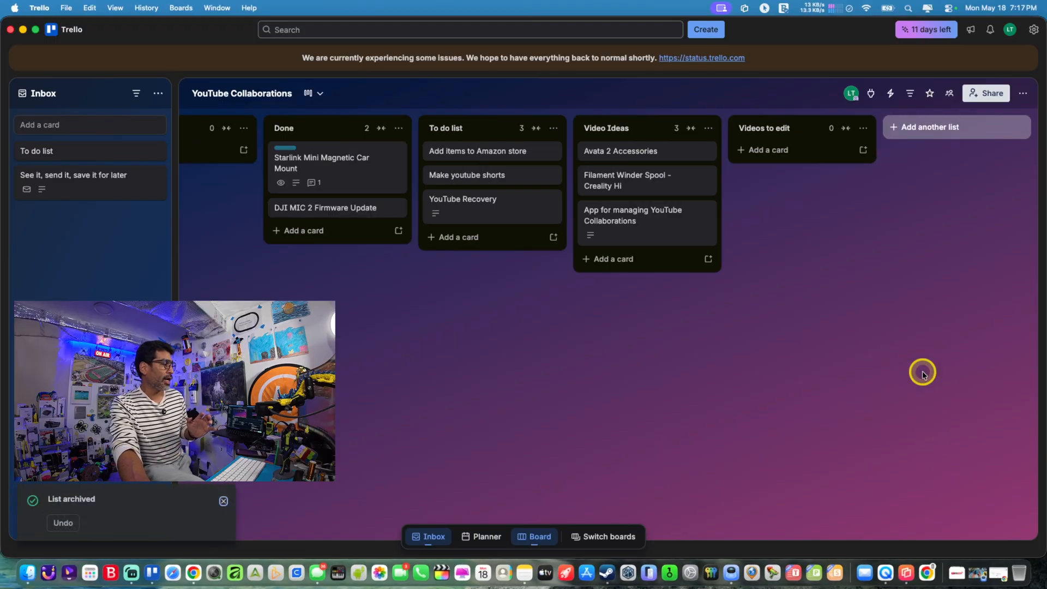
Permanently delete Test List from the board's archived lists and close the archived items
click(1022, 96)
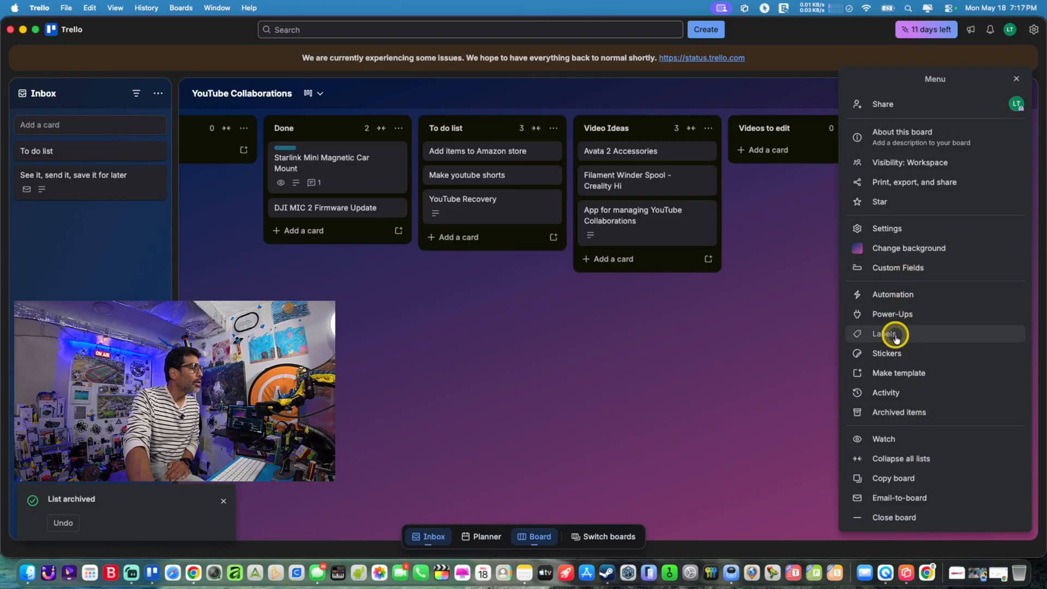
click(899, 413)
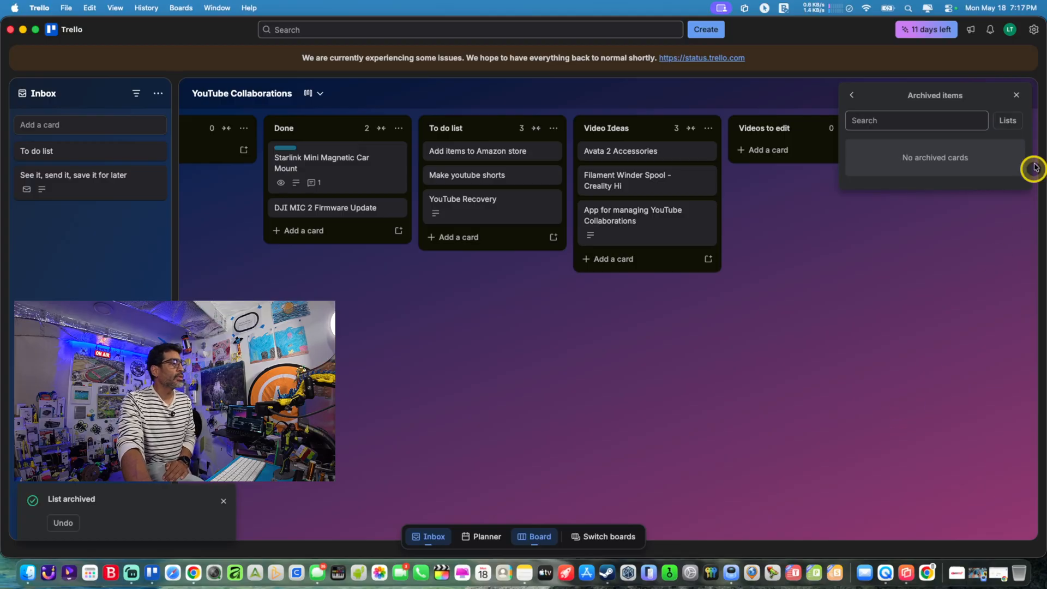
click(1008, 121)
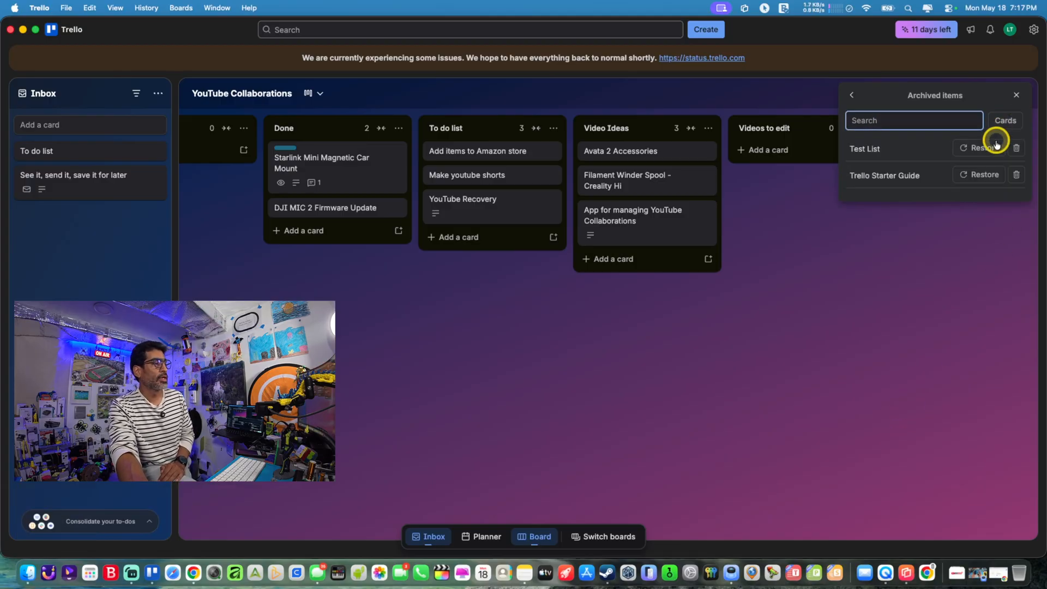
click(1018, 148)
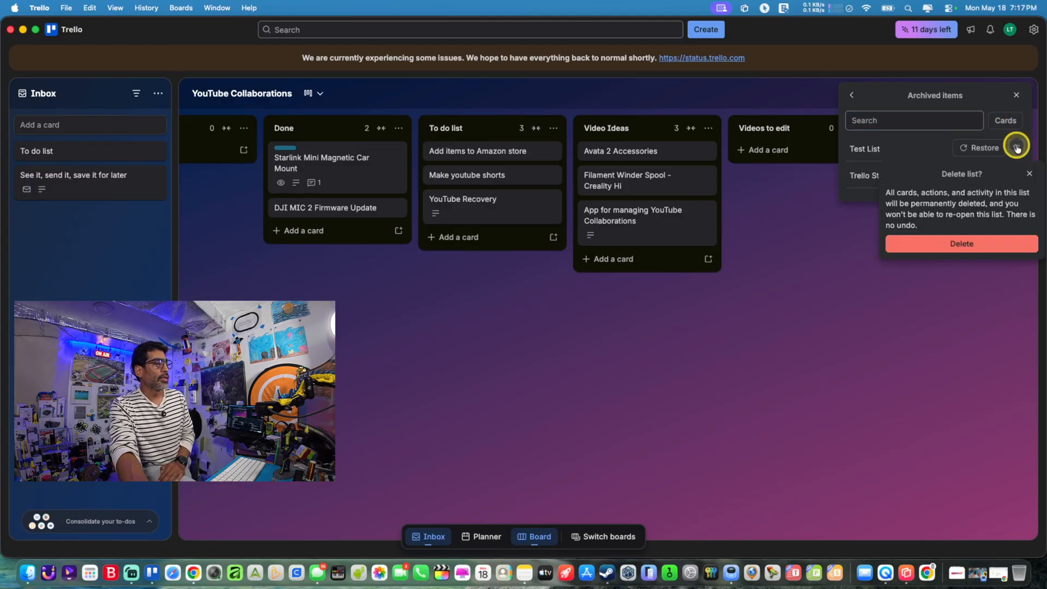
click(971, 247)
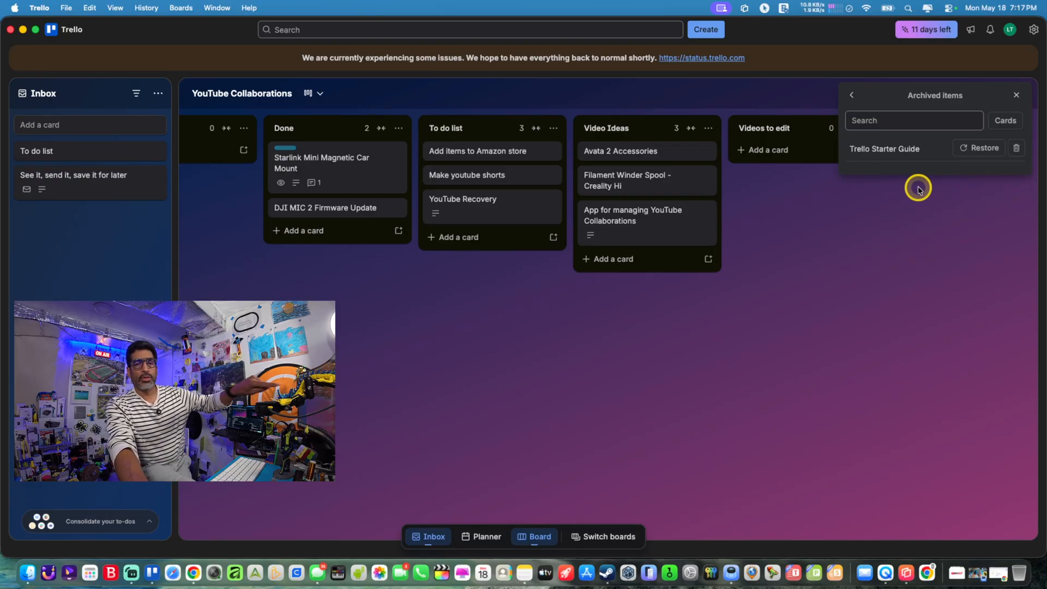
click(1018, 98)
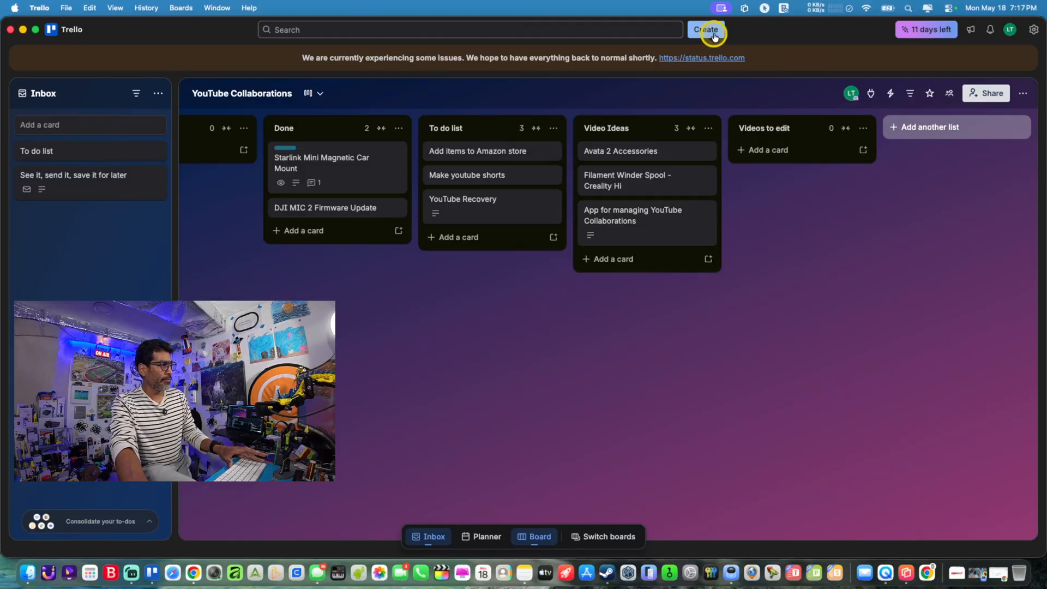
Create a new board titled "My Boards"
click(715, 36)
click(755, 66)
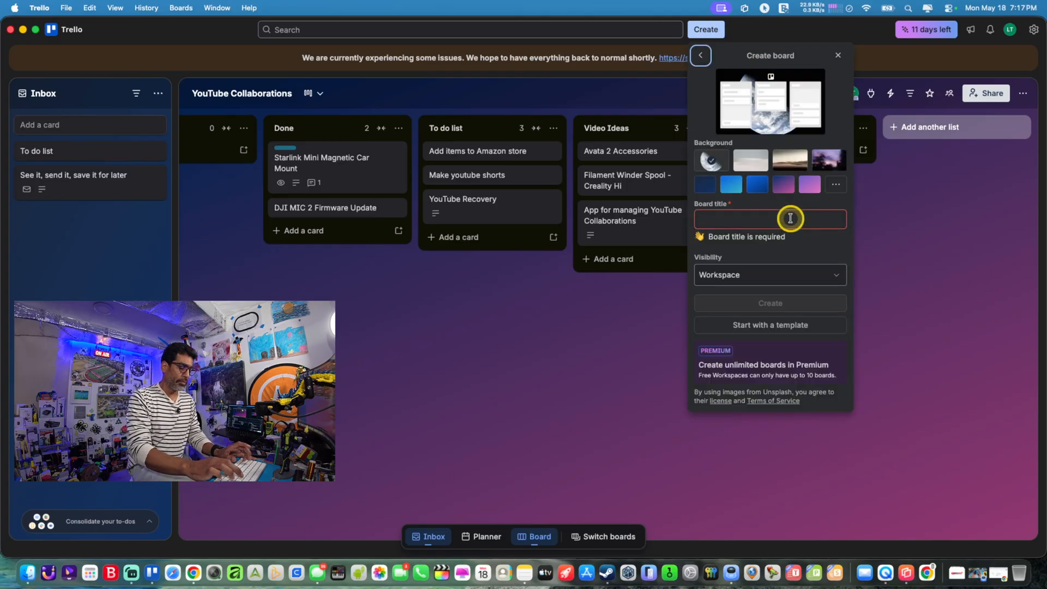
key(space)
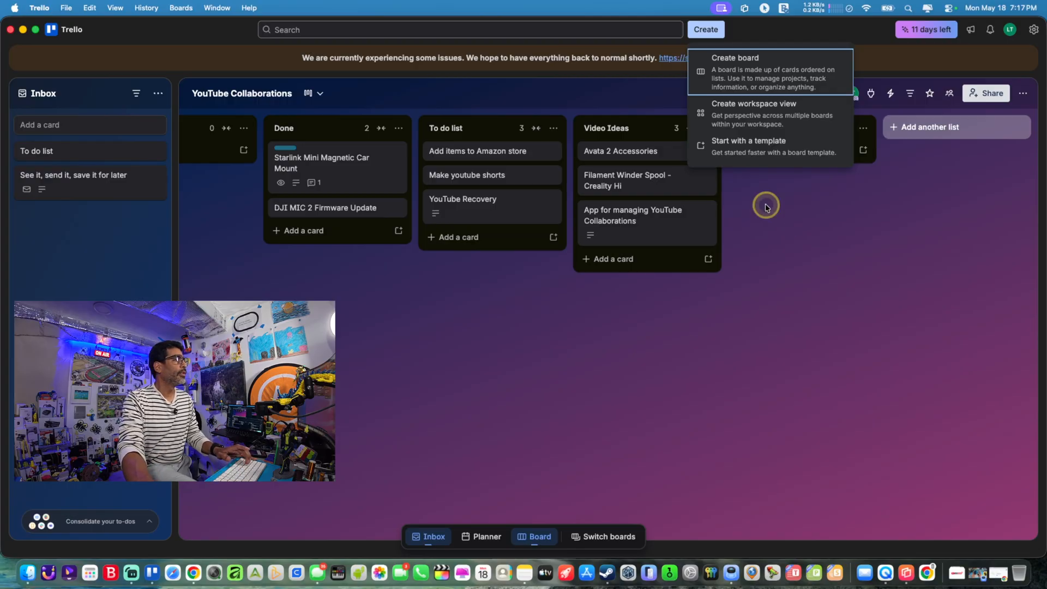
click(785, 77)
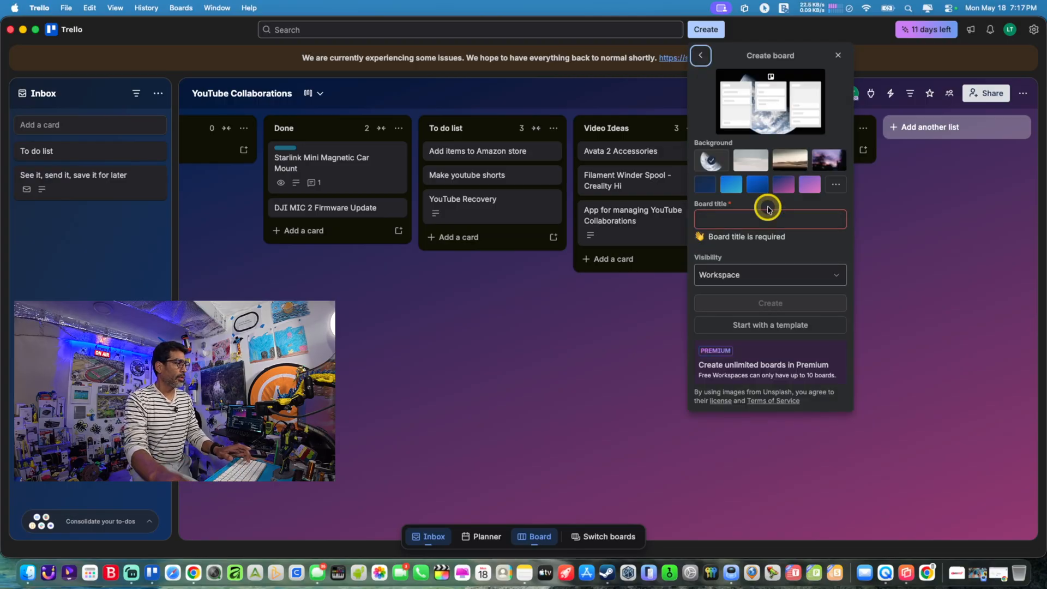
text(My Boards)
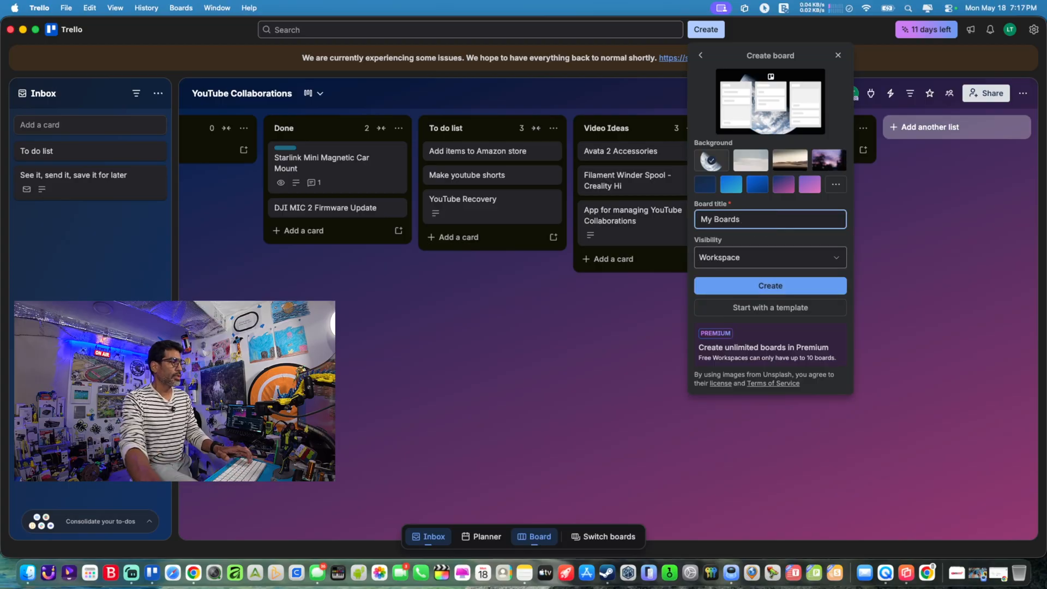
click(793, 286)
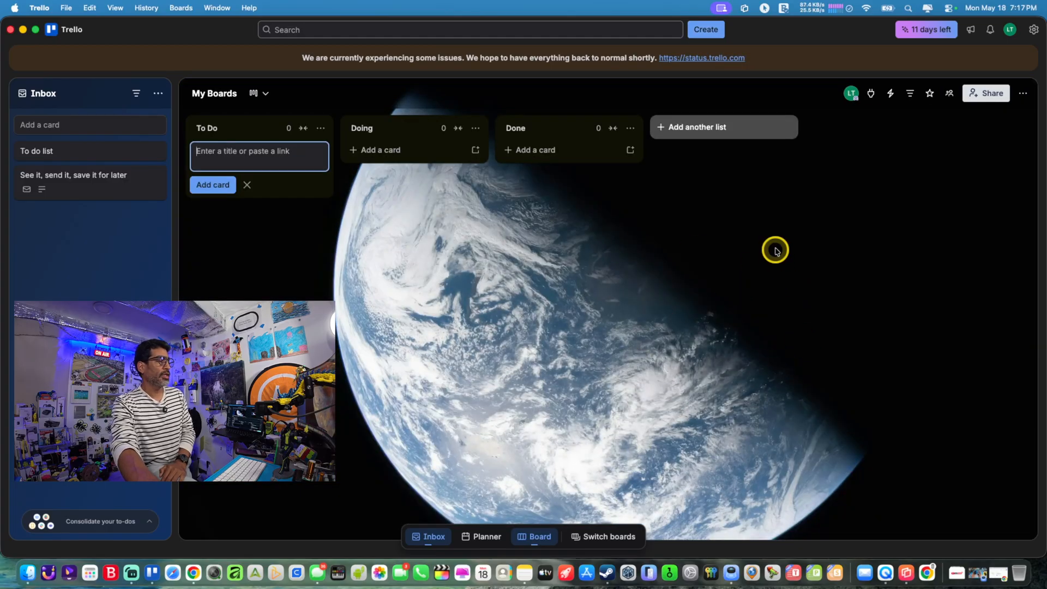
Change the My Boards background to the desert road photo with the car and mountains, trying the sand dunes photo first
click(1026, 95)
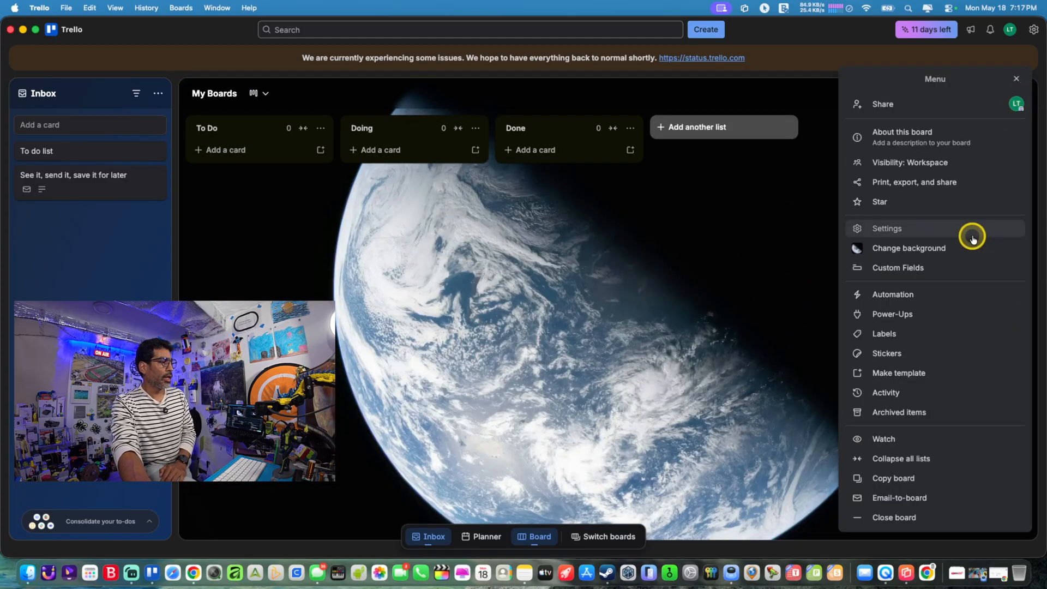
click(973, 242)
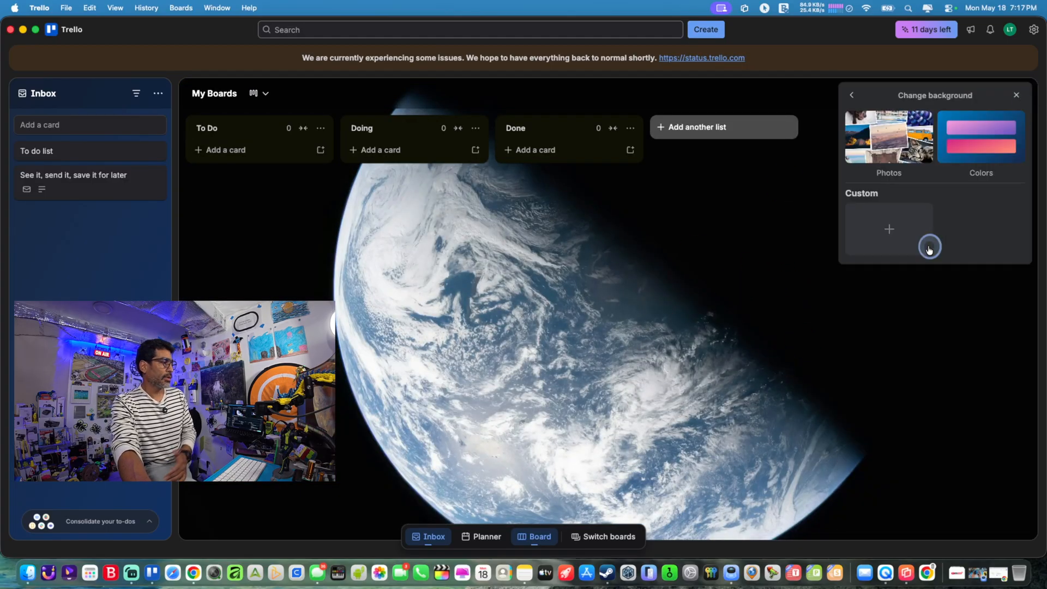
click(899, 152)
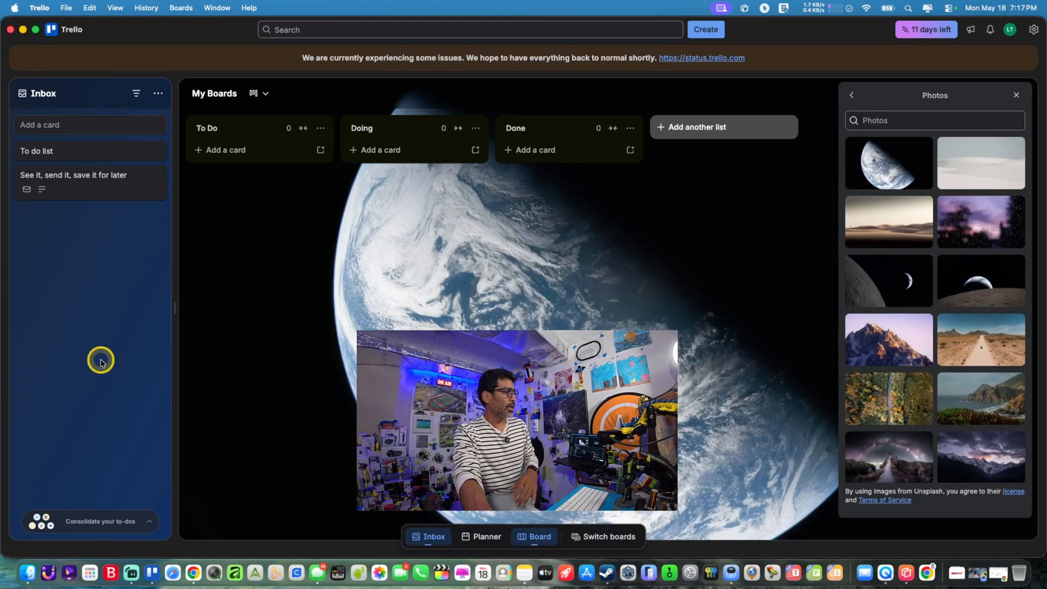
click(880, 226)
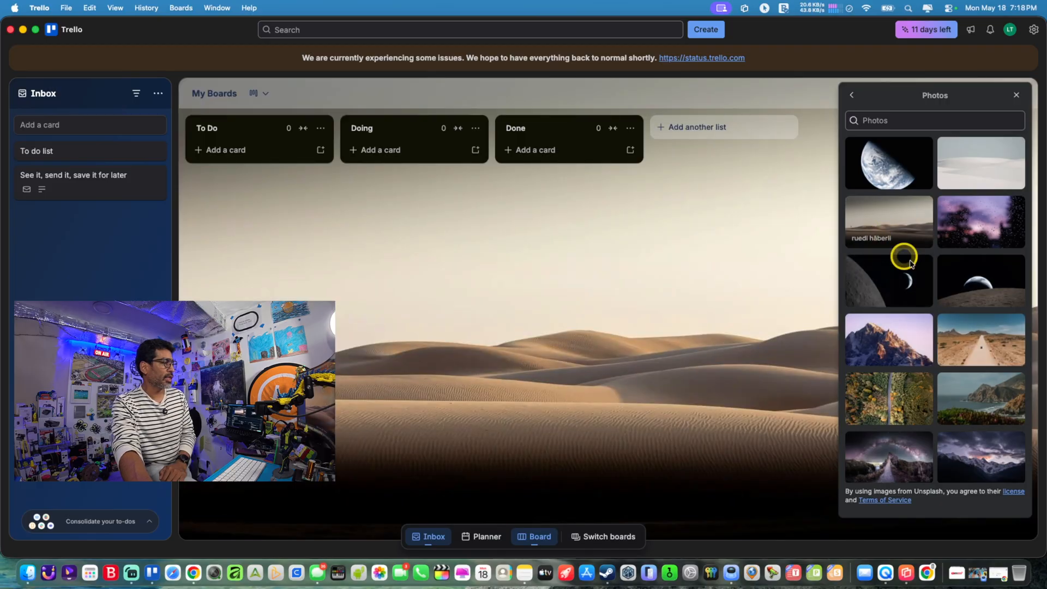
click(993, 348)
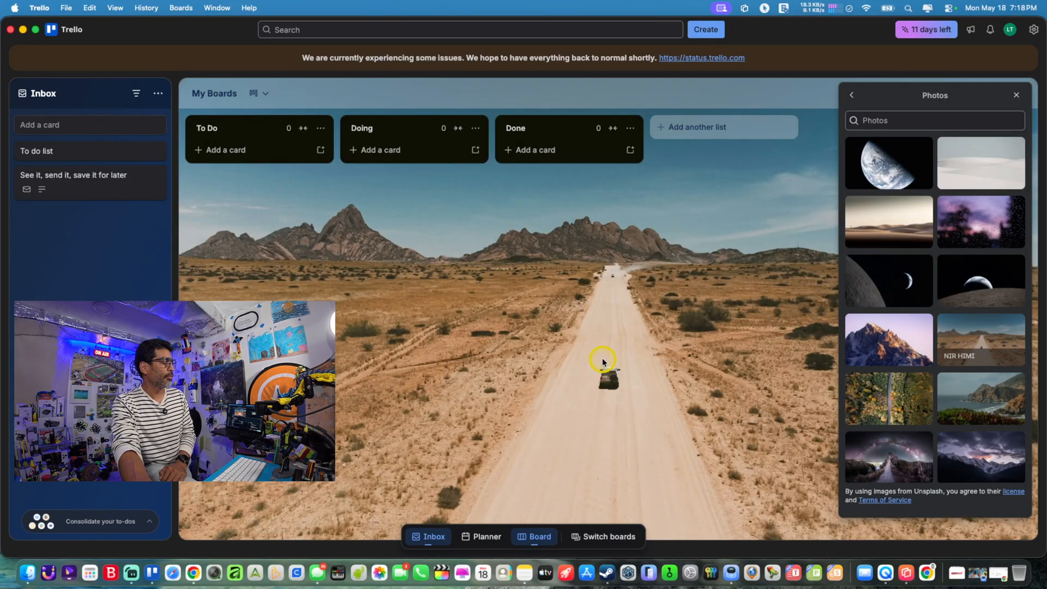
click(1016, 96)
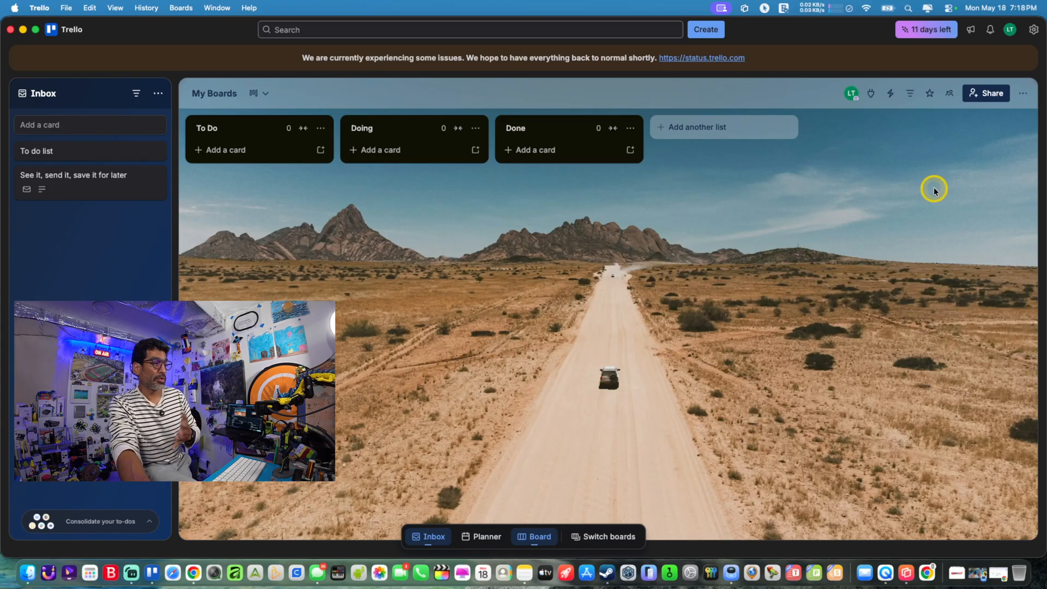
Close the My Boards board and switch to the YouTube Collaborations board
click(1026, 97)
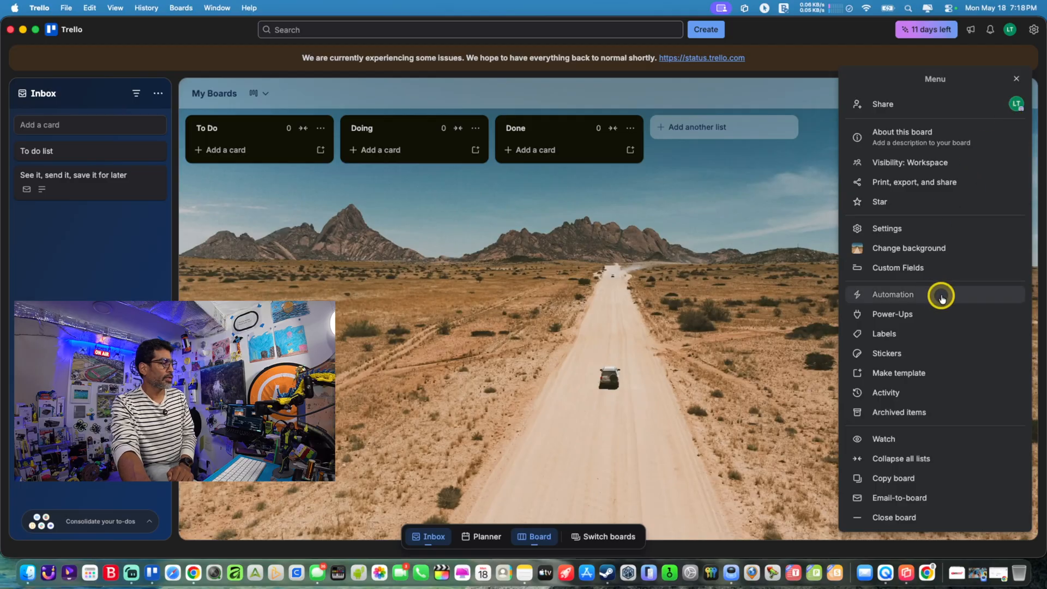
click(903, 510)
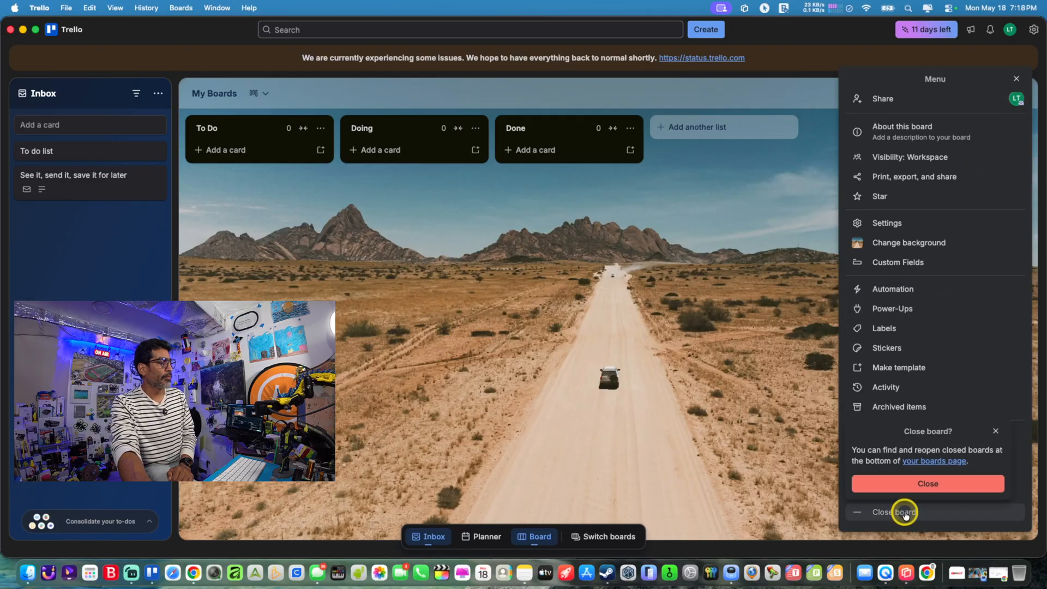
click(937, 484)
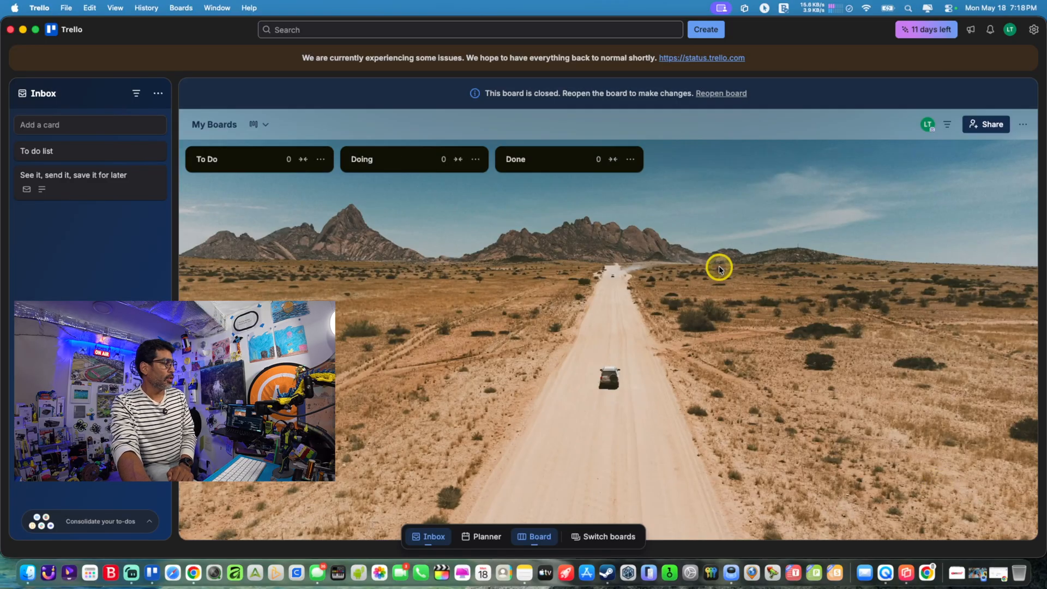
click(597, 536)
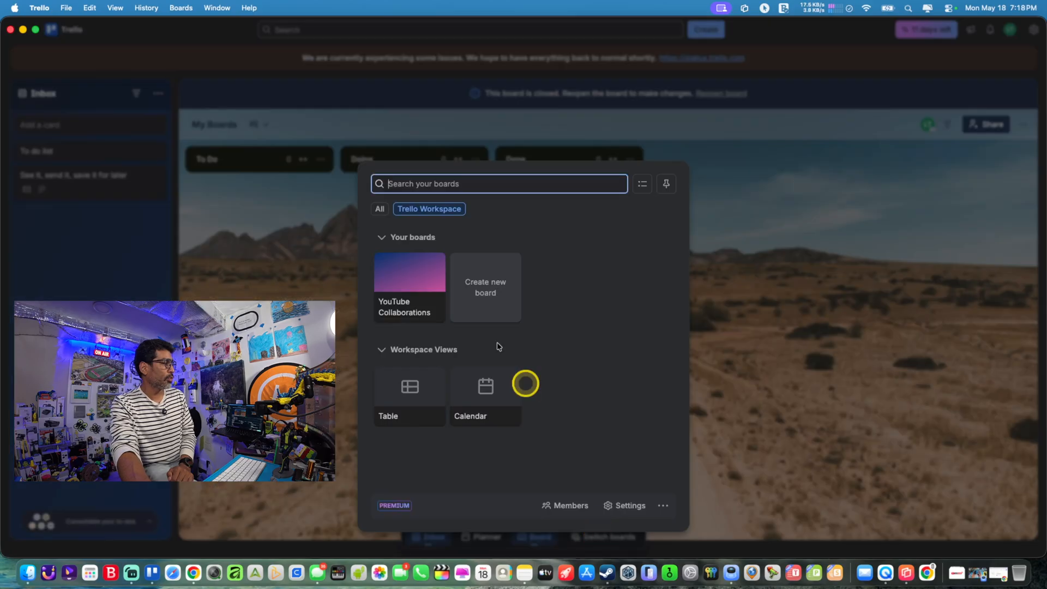
click(421, 288)
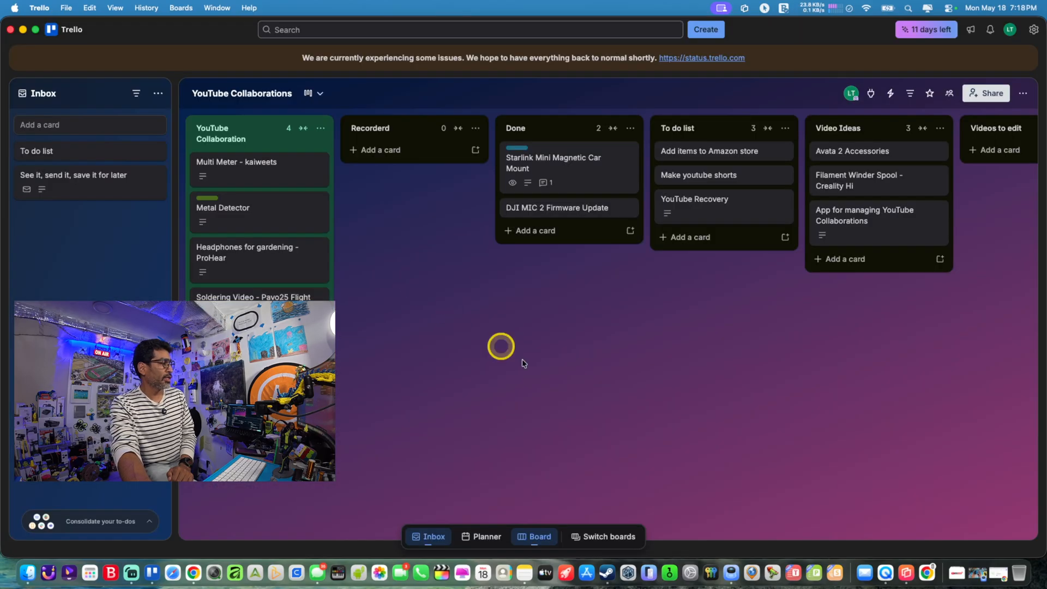
Permanently delete My Boards from the workspace's closed boards
click(597, 535)
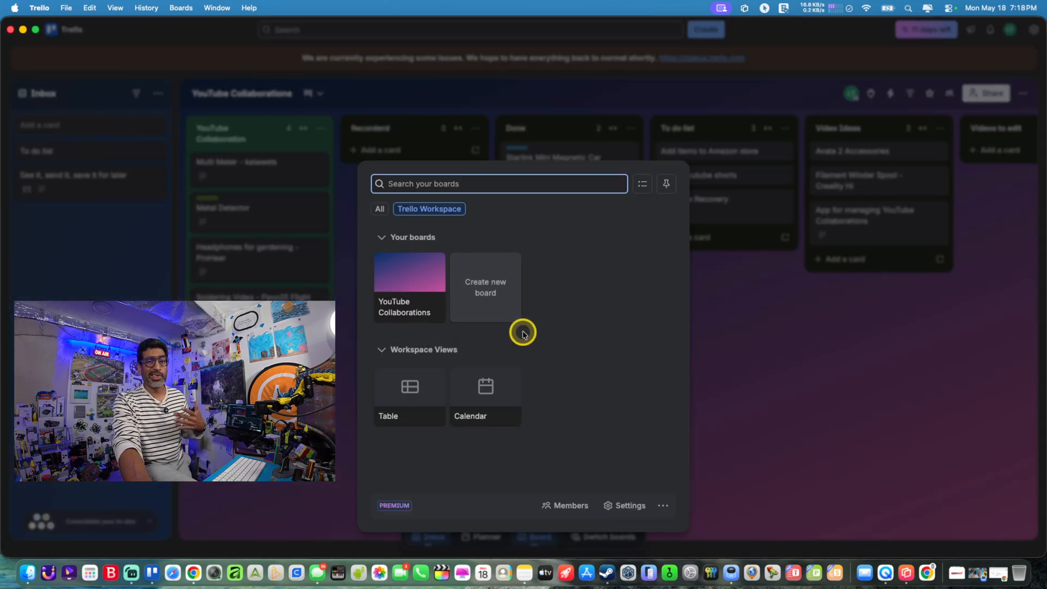
click(661, 507)
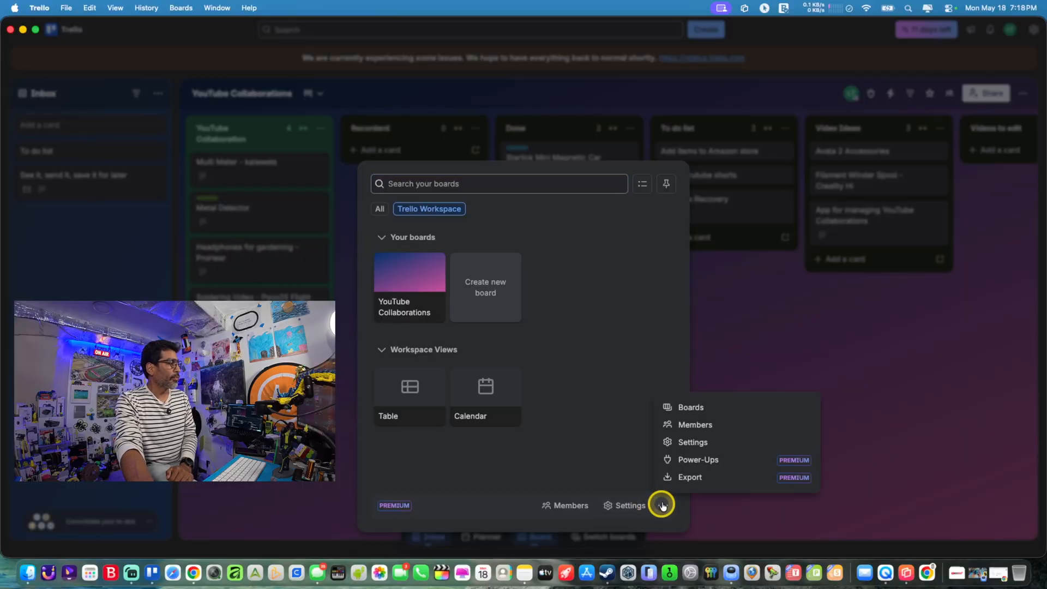
click(699, 404)
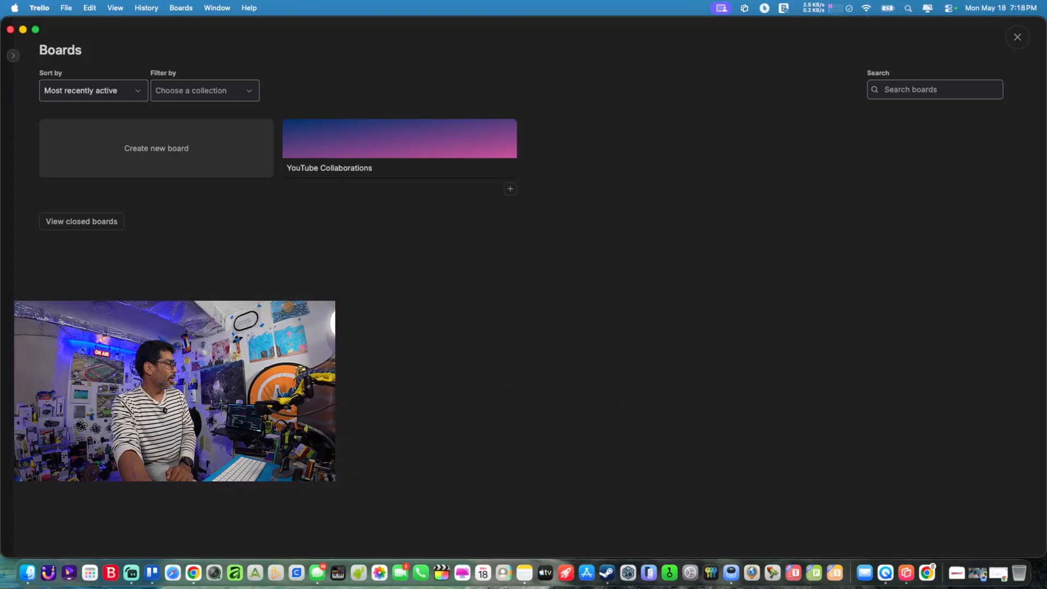
click(88, 221)
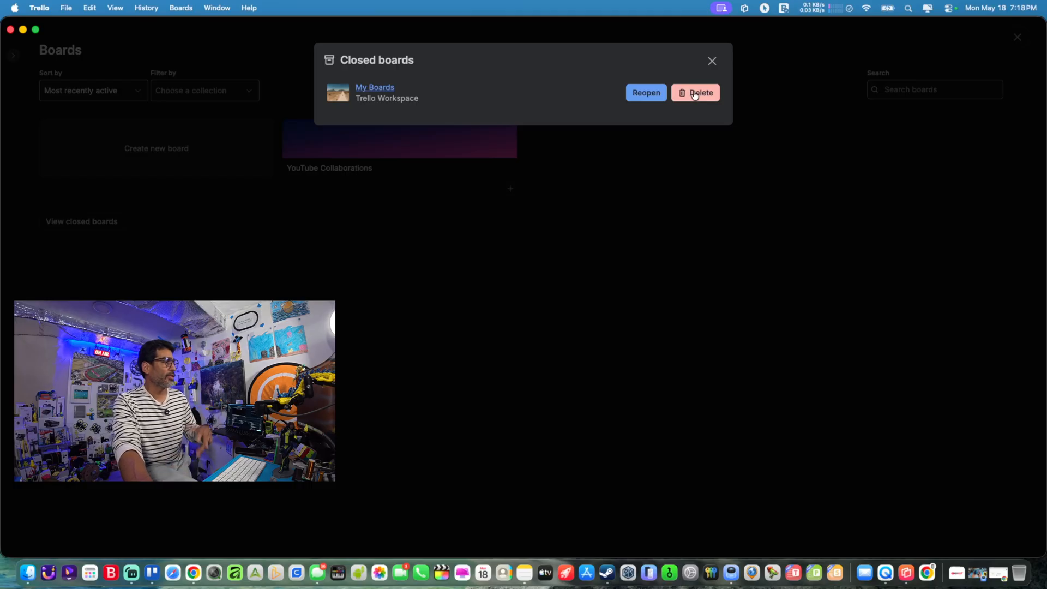
click(695, 94)
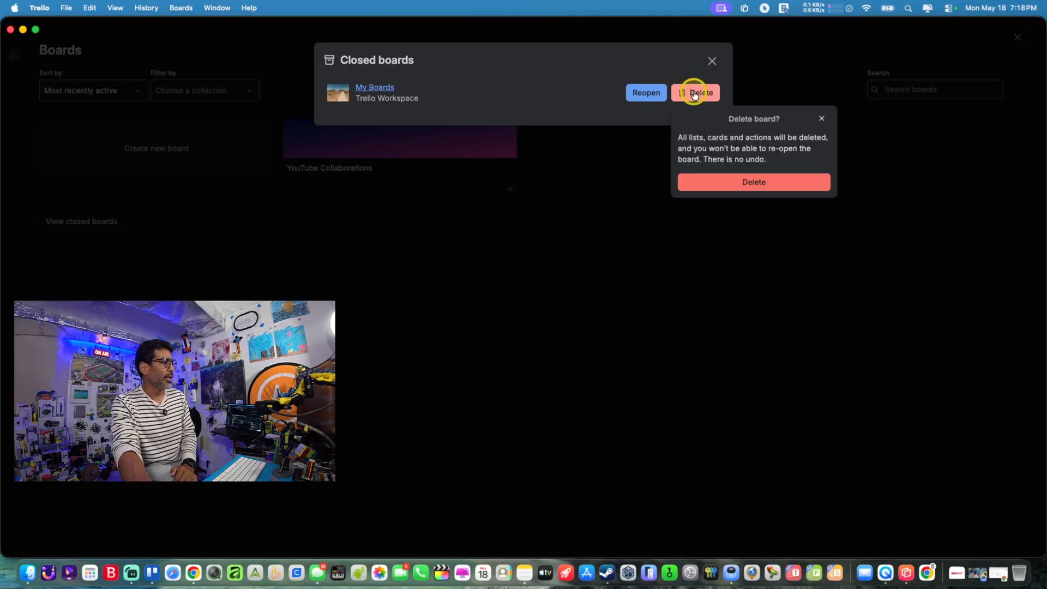
click(739, 185)
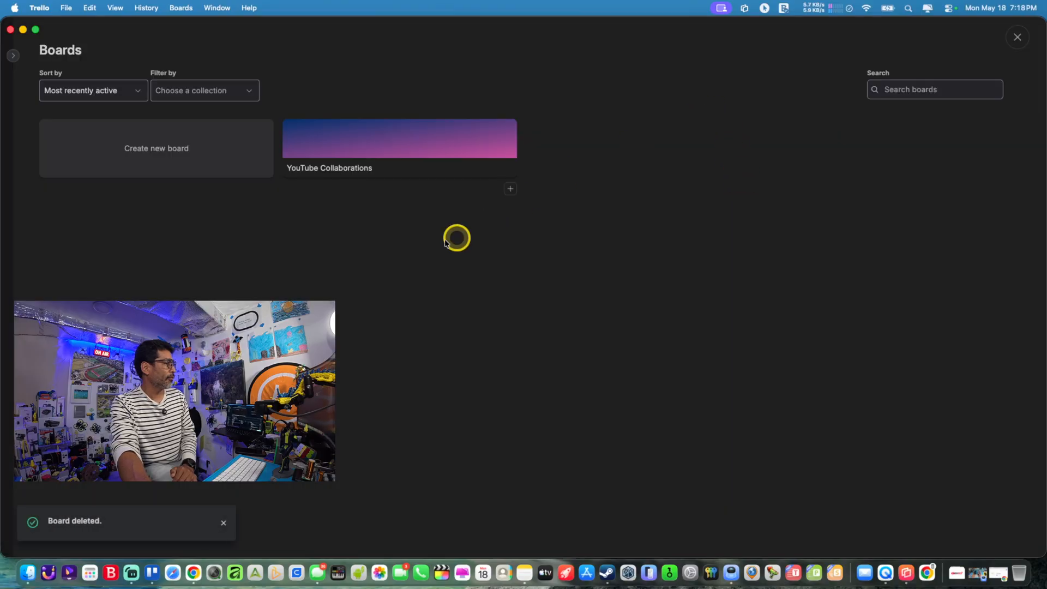
Open the YouTube Collaborations board and review the list actions available for the Recorderd list
click(396, 157)
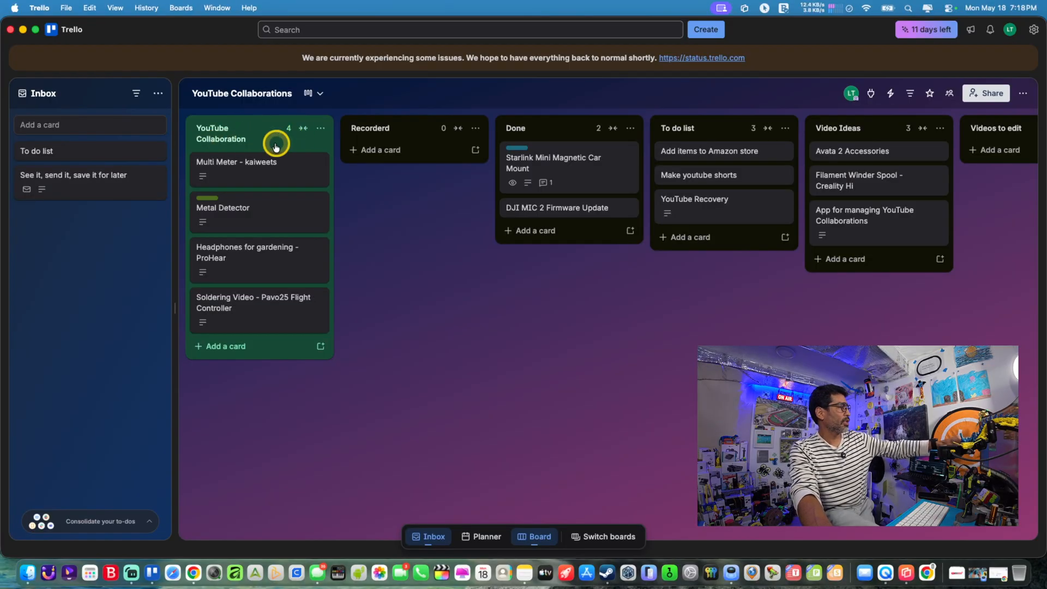
drag(257, 136, 243, 123)
mouse_move(415, 134)
mouse_down()
mouse_move(366, 145)
mouse_move(244, 141)
mouse_move(439, 145)
mouse_move(404, 133)
mouse_up()
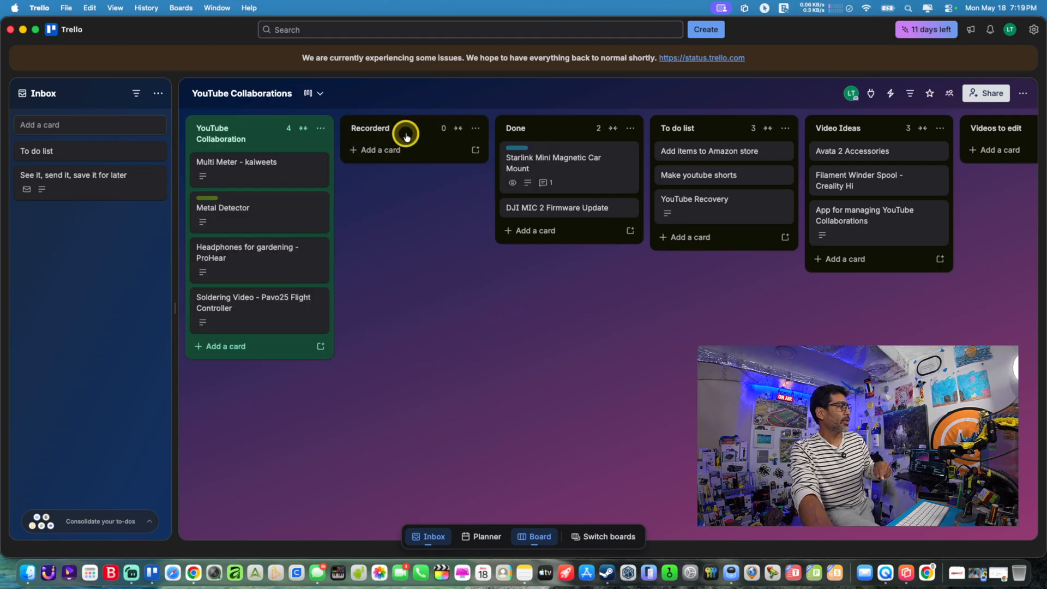
click(478, 128)
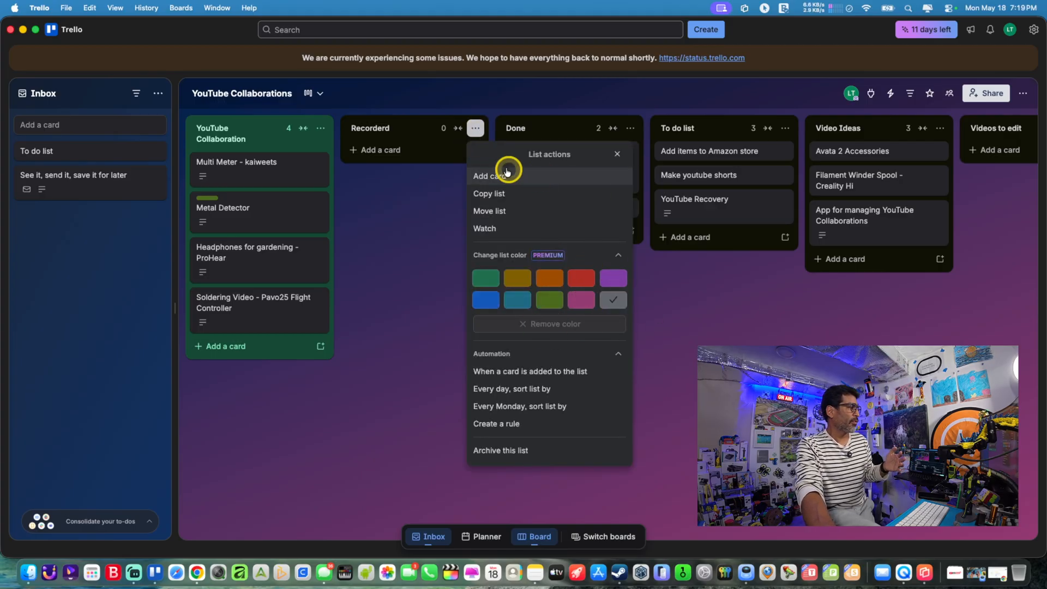
click(423, 141)
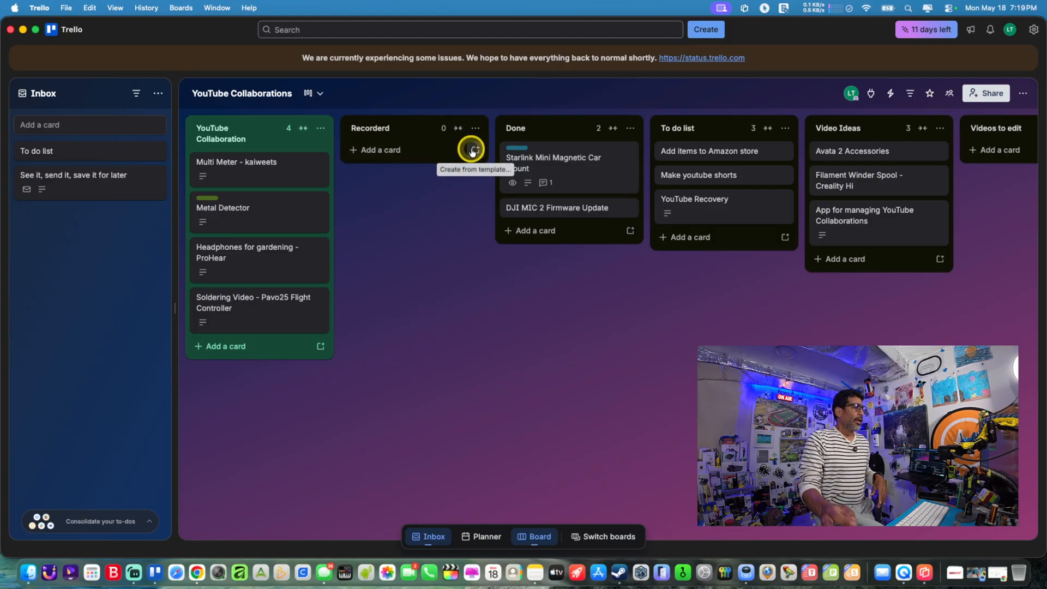